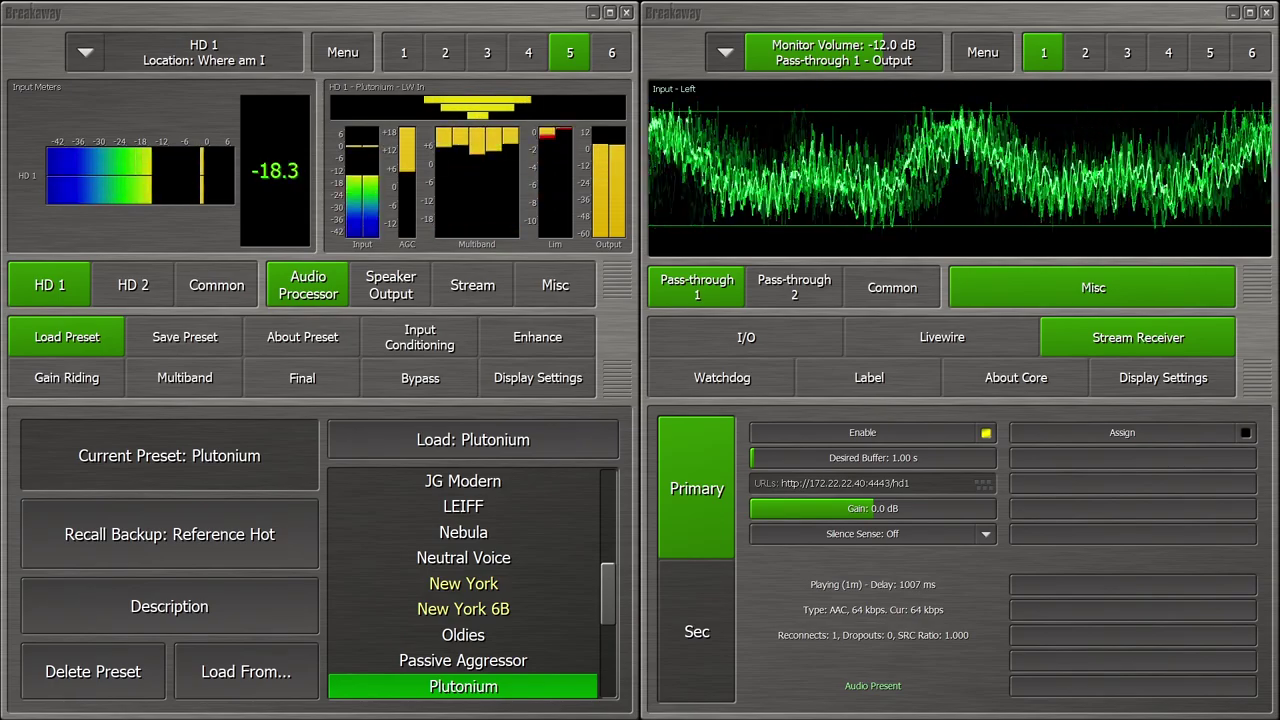
Show HD 1's stream overview, with Encoder 1 as Custom 64 and Encoders 2–6 disabled
click(470, 288)
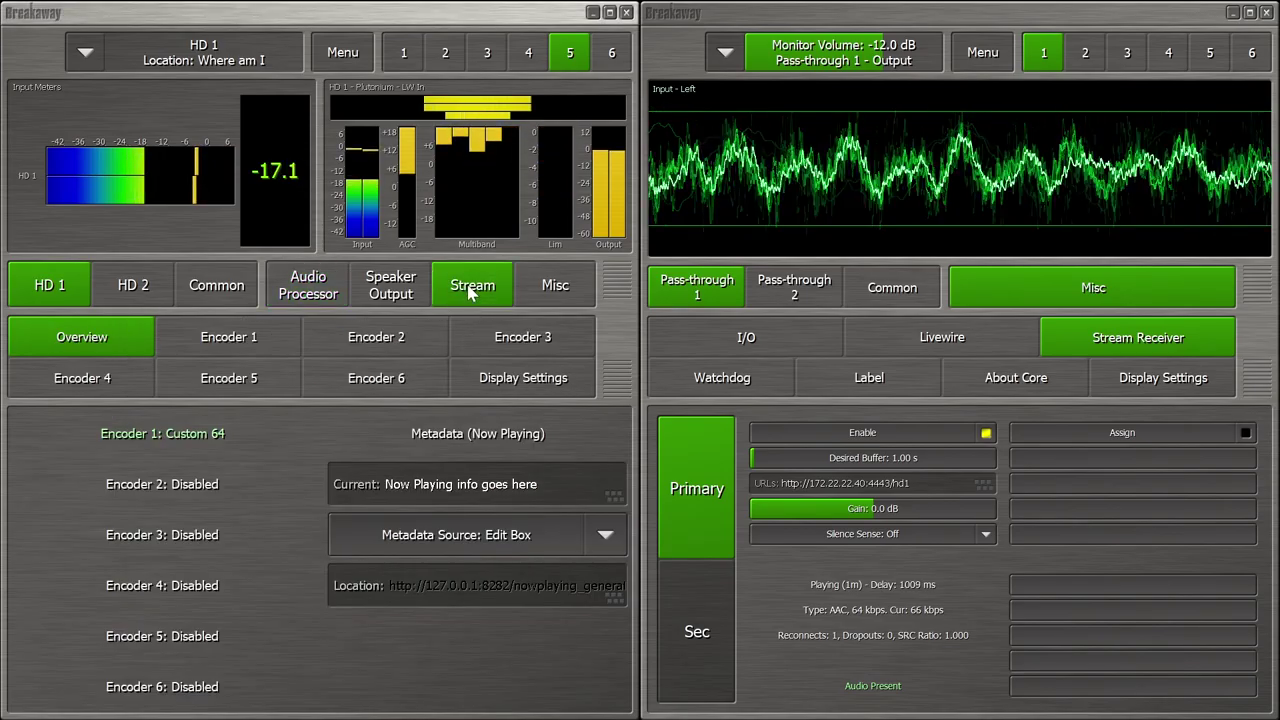
Lower Encoder 1's custom stream gain from 0.0 dB to -3.0 dB
click(225, 345)
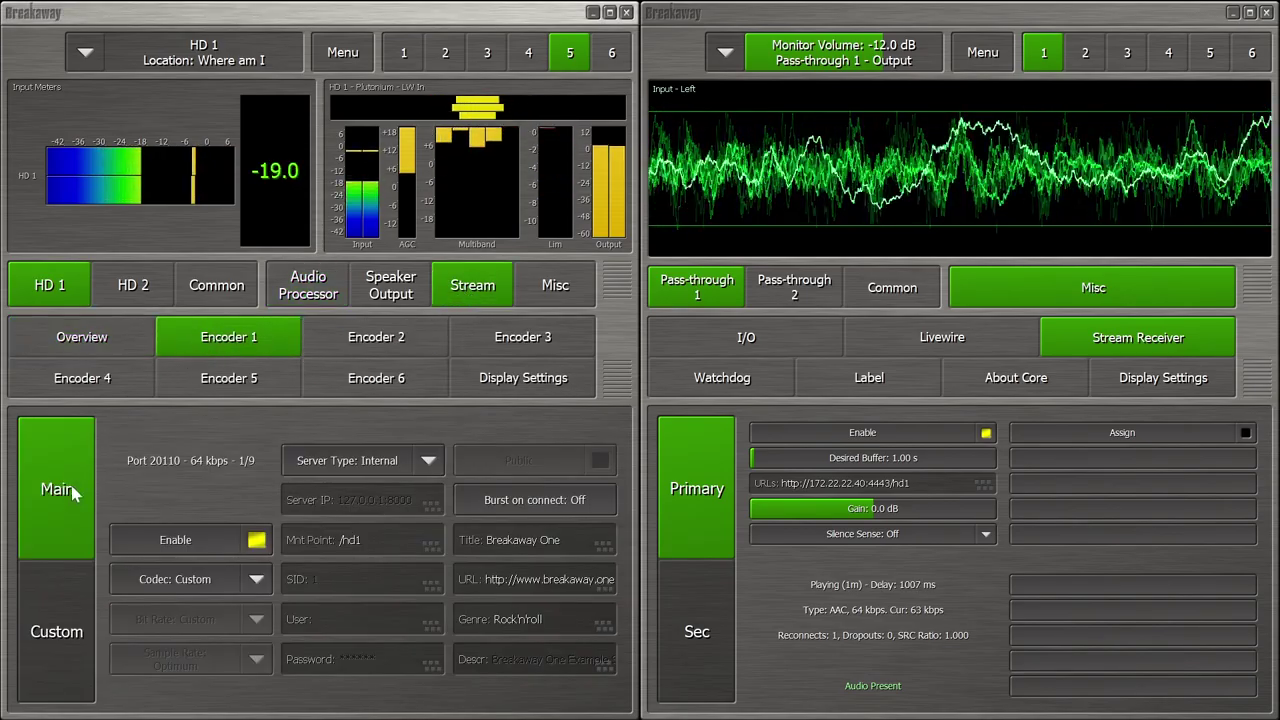
click(63, 638)
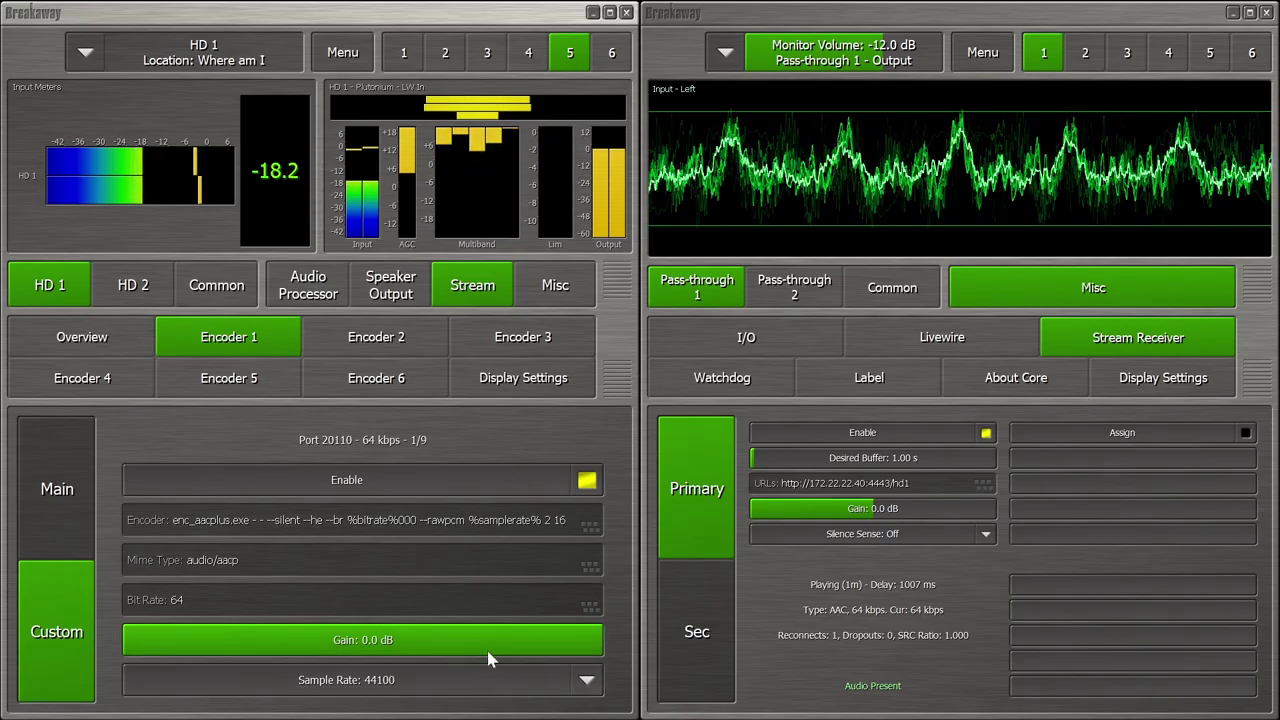
drag(604, 640, 366, 640)
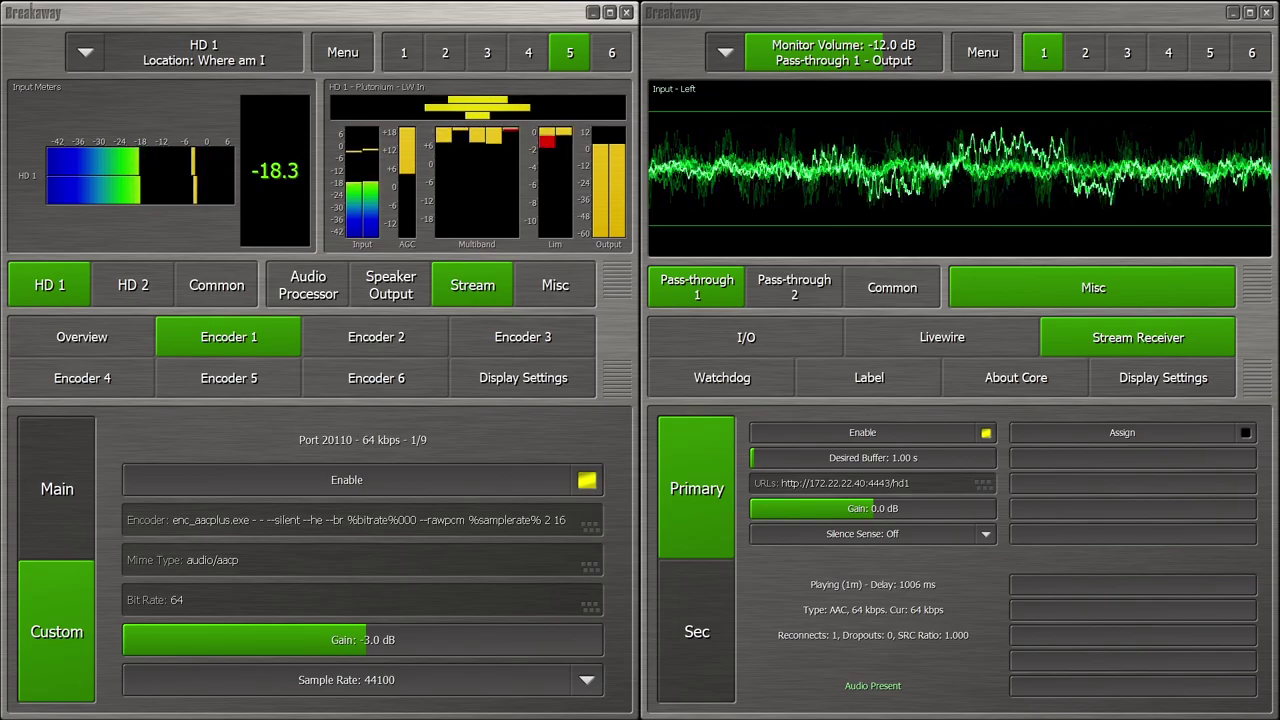
Raise the receiver scope's trace persistence, then bring it back down to 46
click(1163, 377)
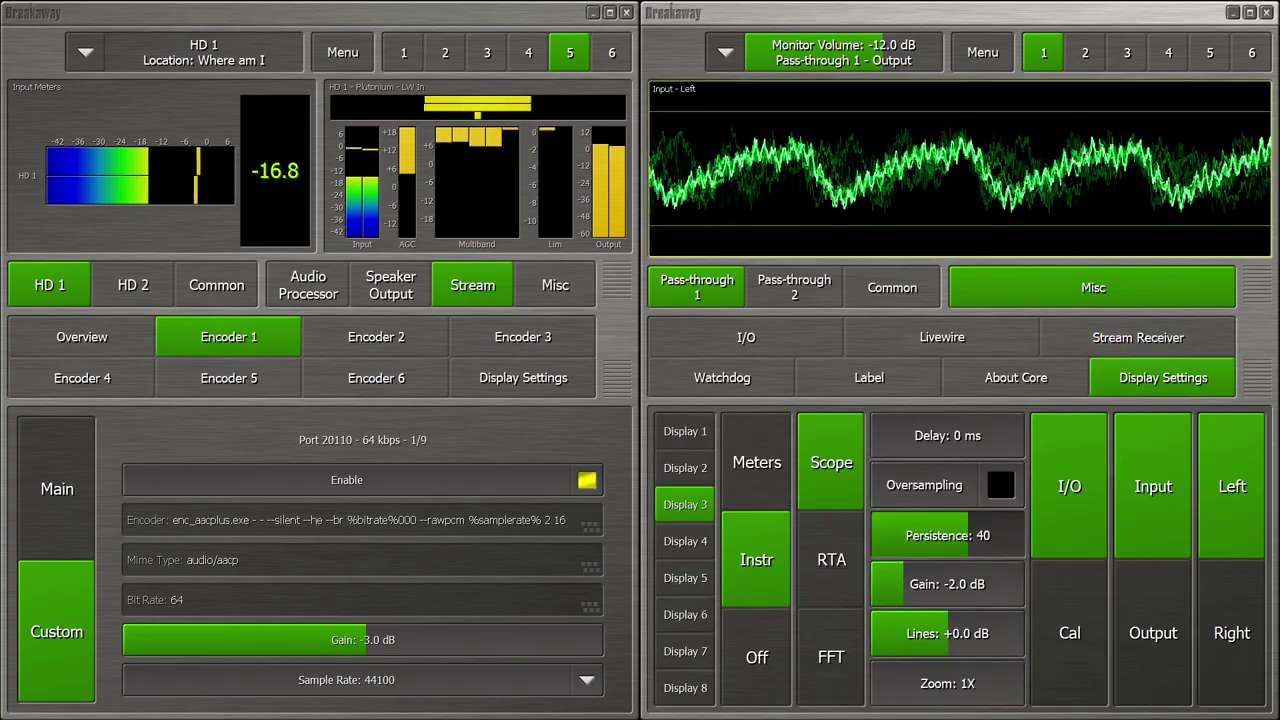
drag(968, 535, 1024, 535)
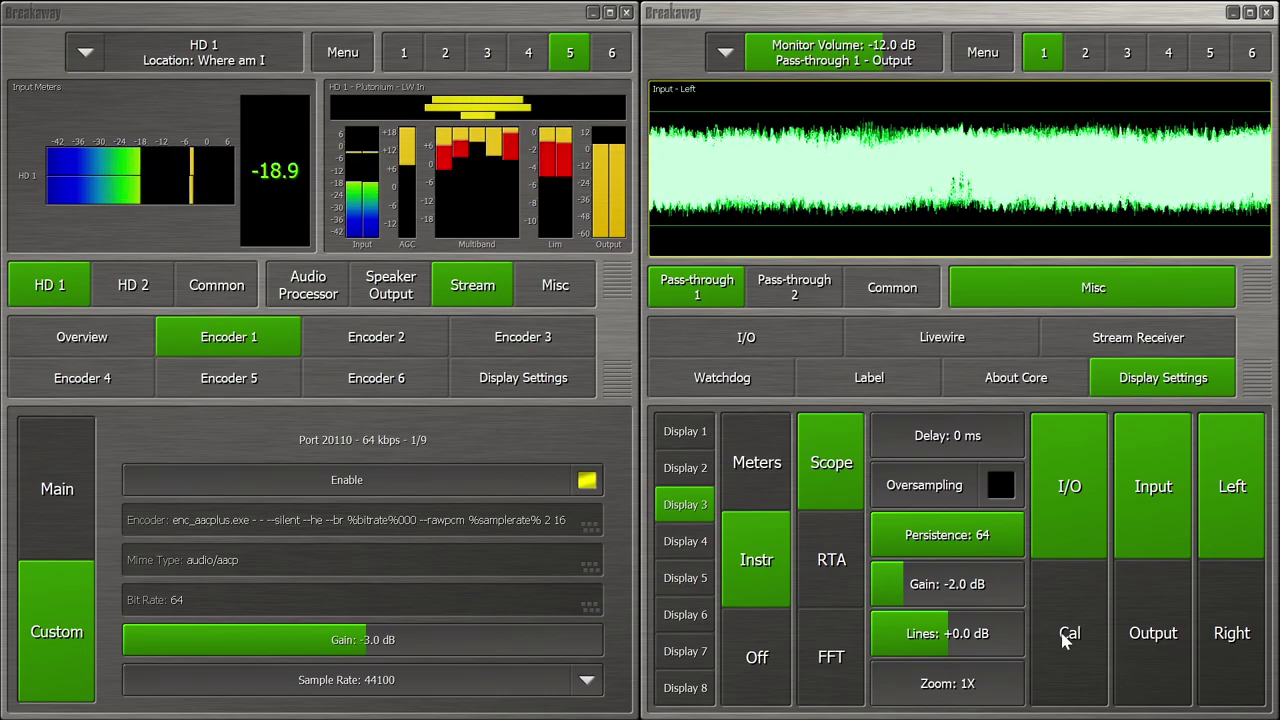
mouse_move(990, 535)
mouse_down()
mouse_move(942, 535)
mouse_move(968, 535)
mouse_up()
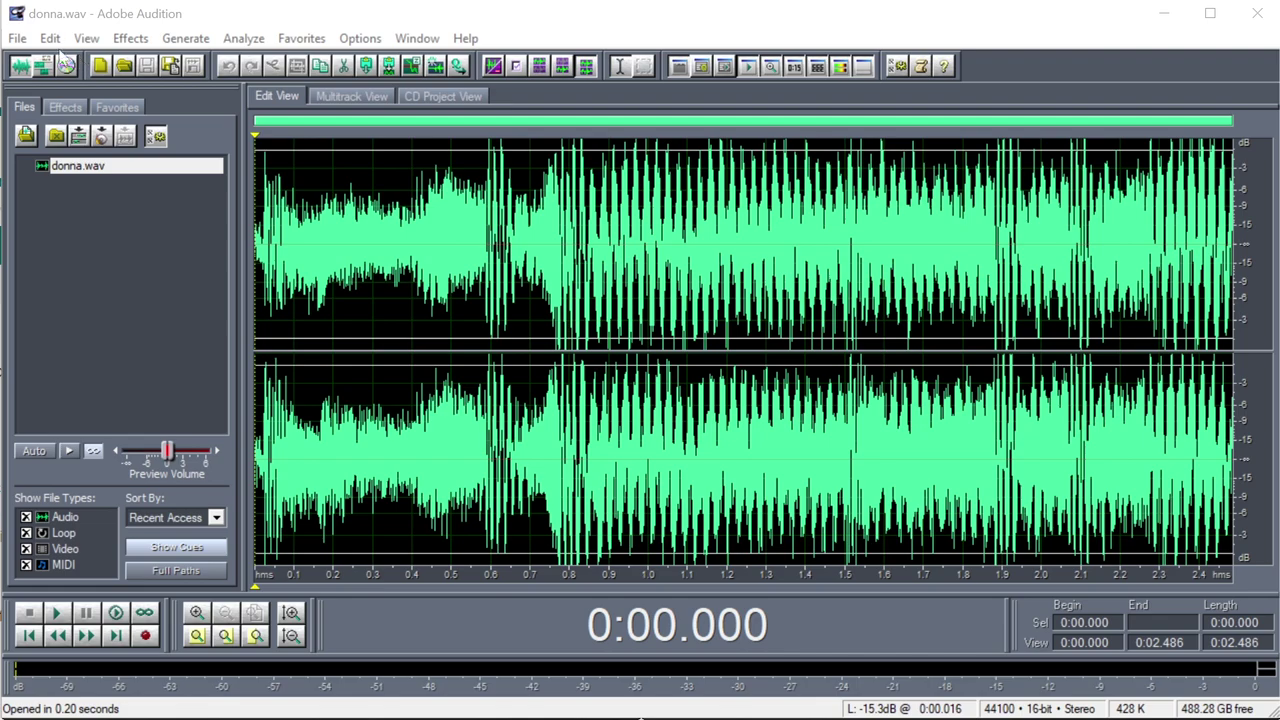
Copy donna.wav to a new file and clip it with a Distortion curve capped at -3 dB
click(50, 38)
click(140, 281)
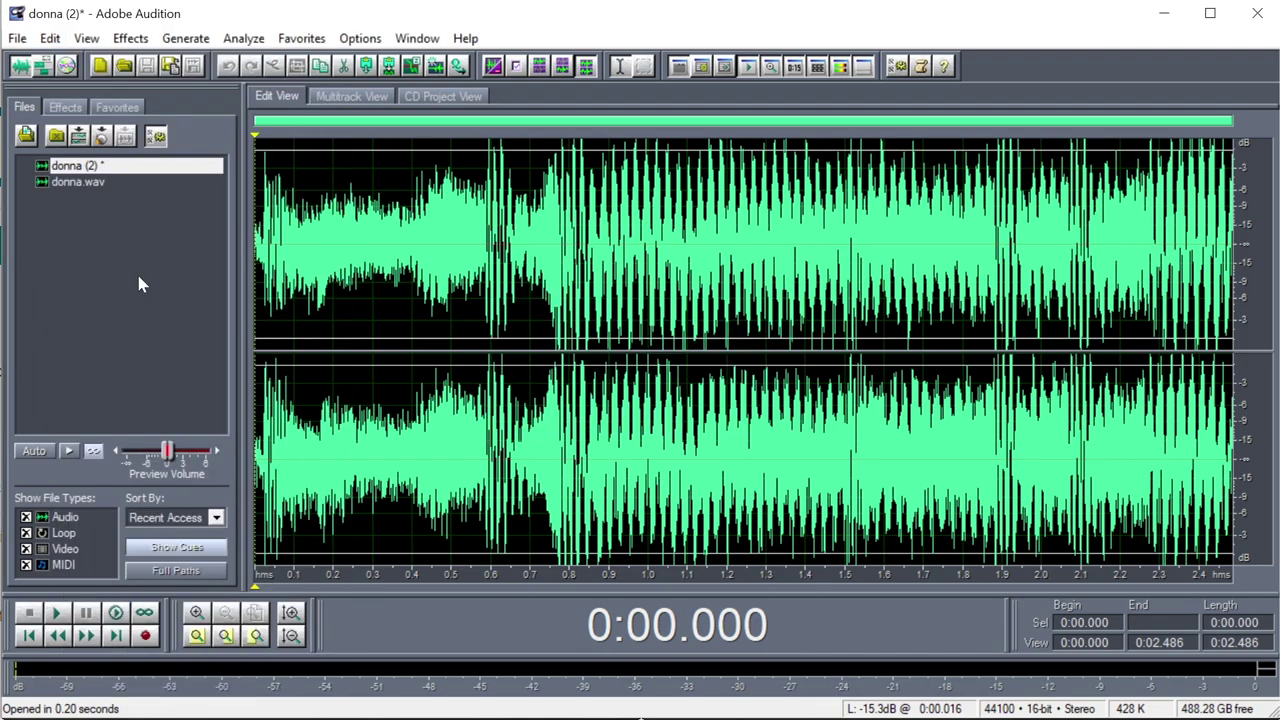
click(130, 38)
mouse_move(215, 223)
click(437, 244)
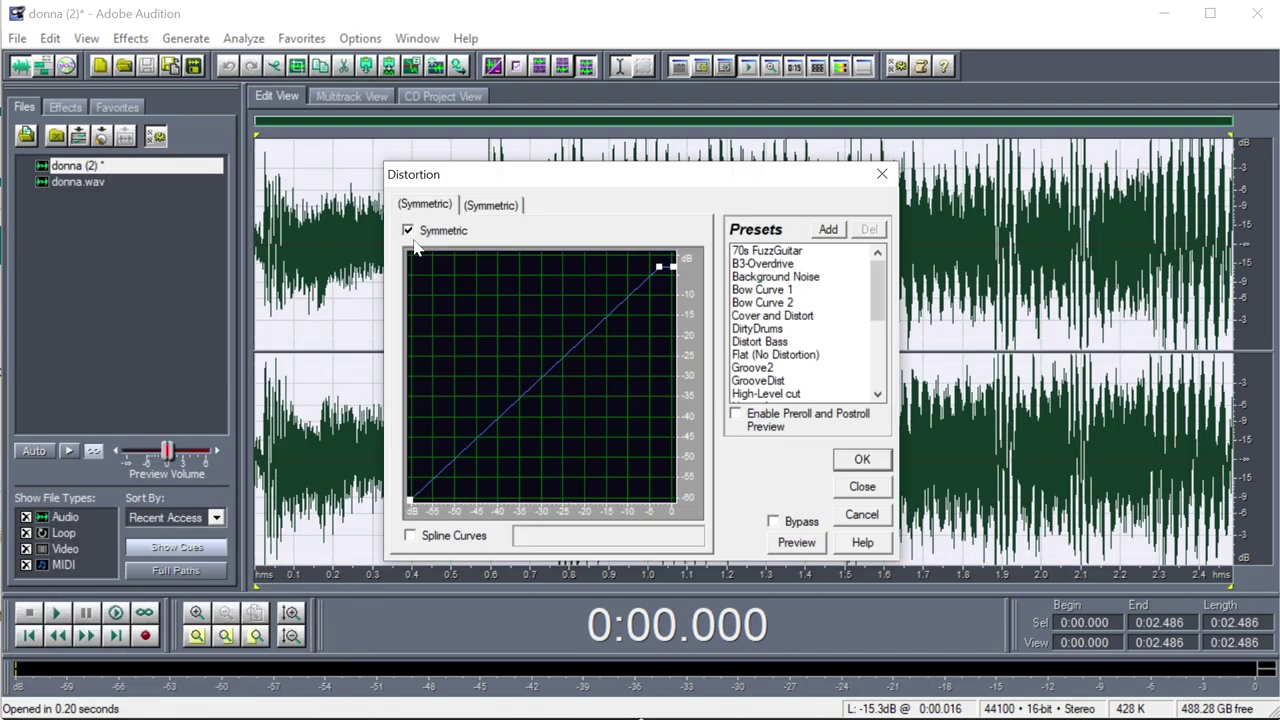
double_click(662, 268)
key(Return)
double_click(673, 268)
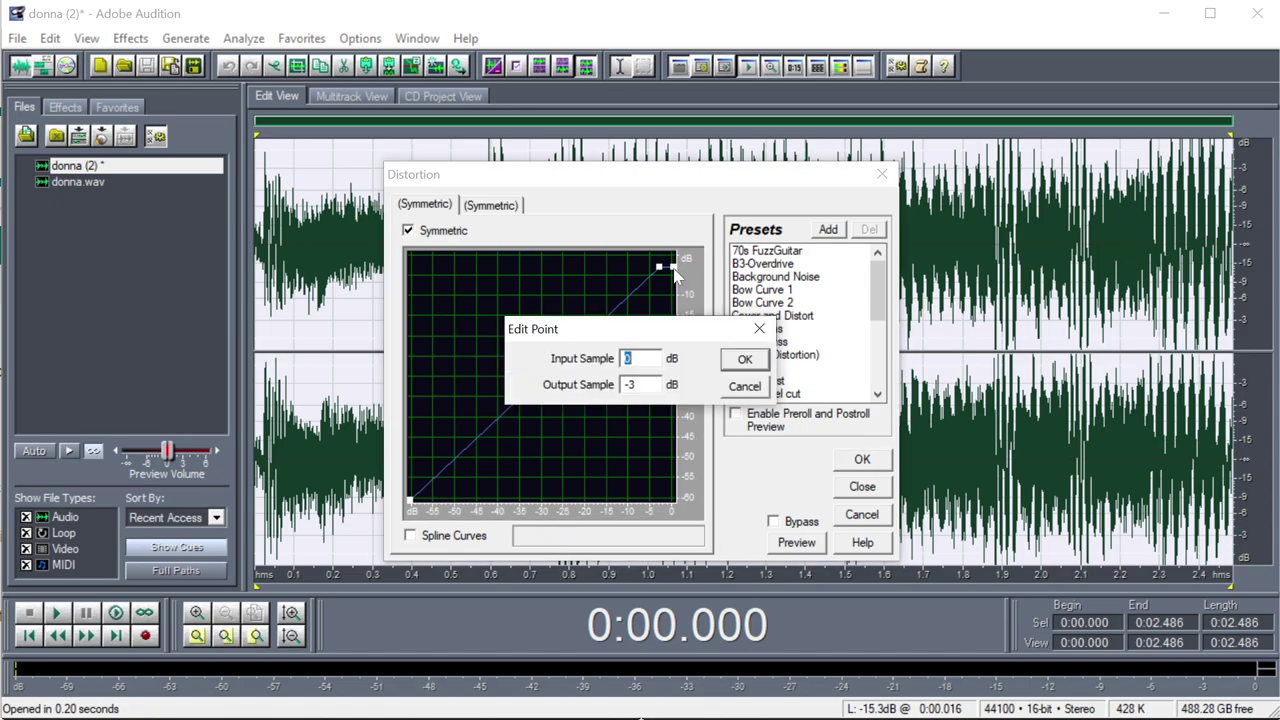
key(Return)
click(862, 459)
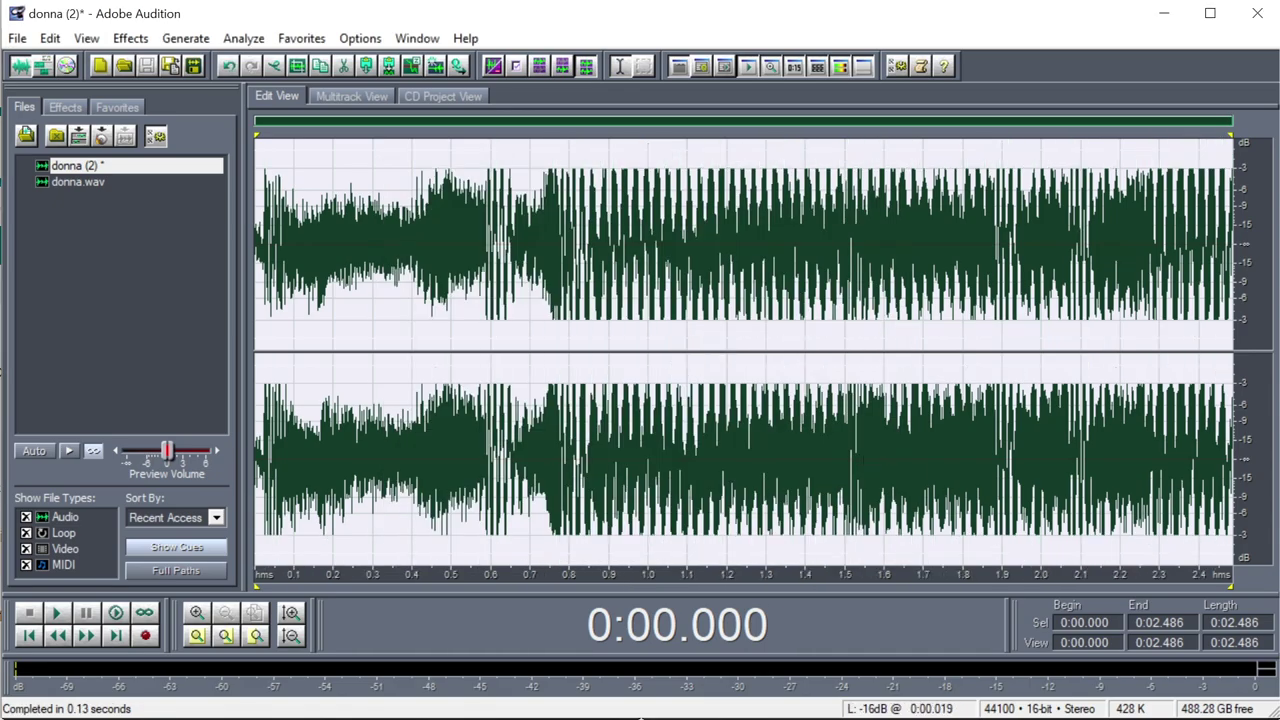
Play the original donna.wav, then the clipped donna (2) copy
click(96, 184)
key(space)
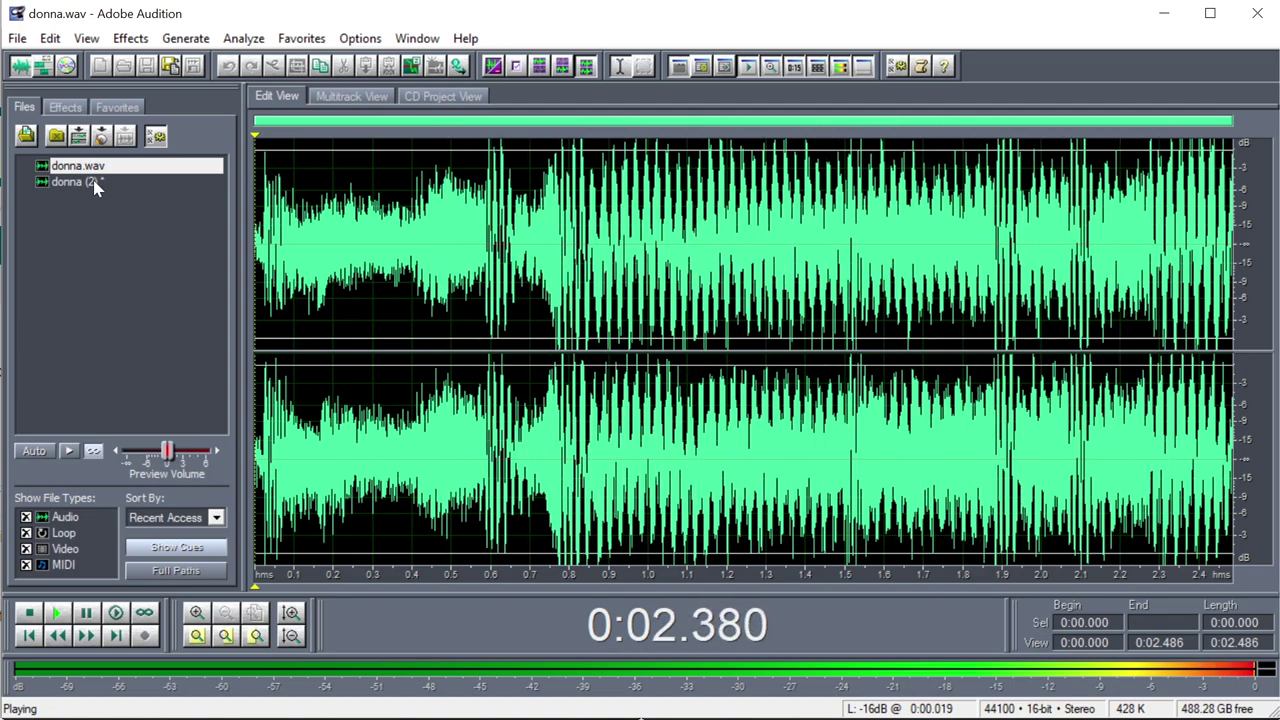
click(96, 184)
key(space)
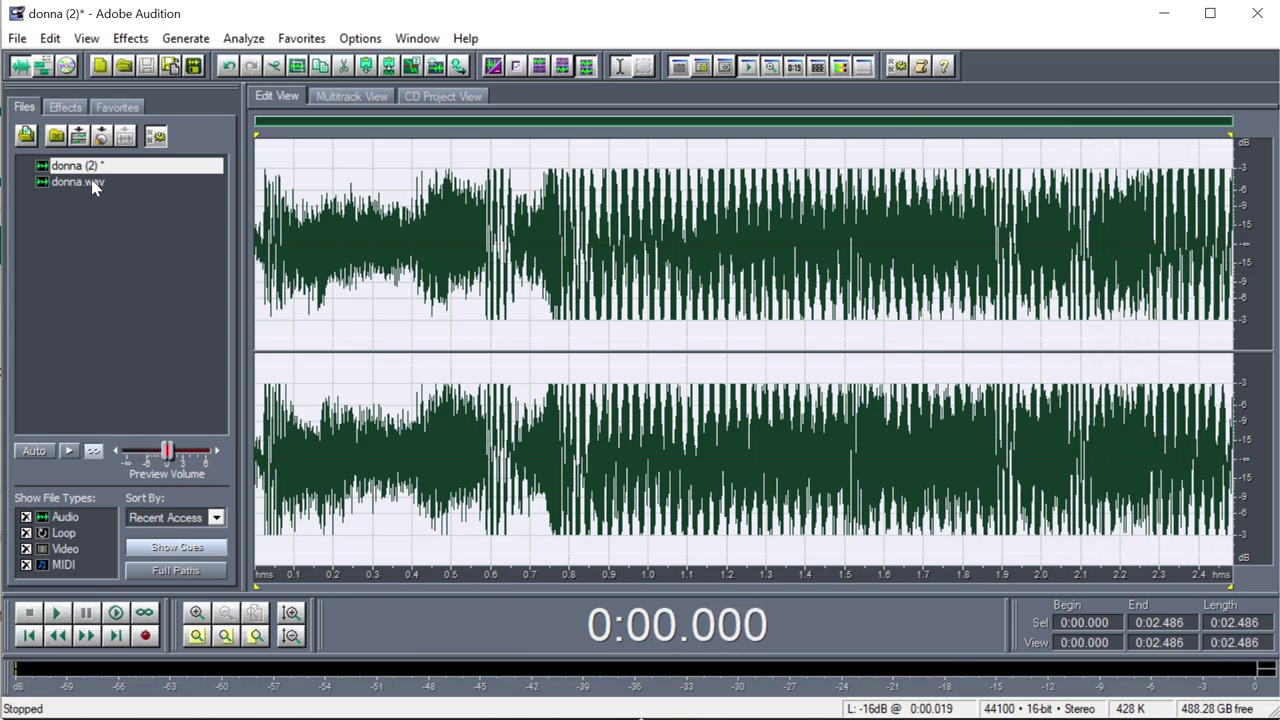
Duplicate donna (2) as donna (2.1) and mix-paste the inverted donna.wav into it
click(50, 38)
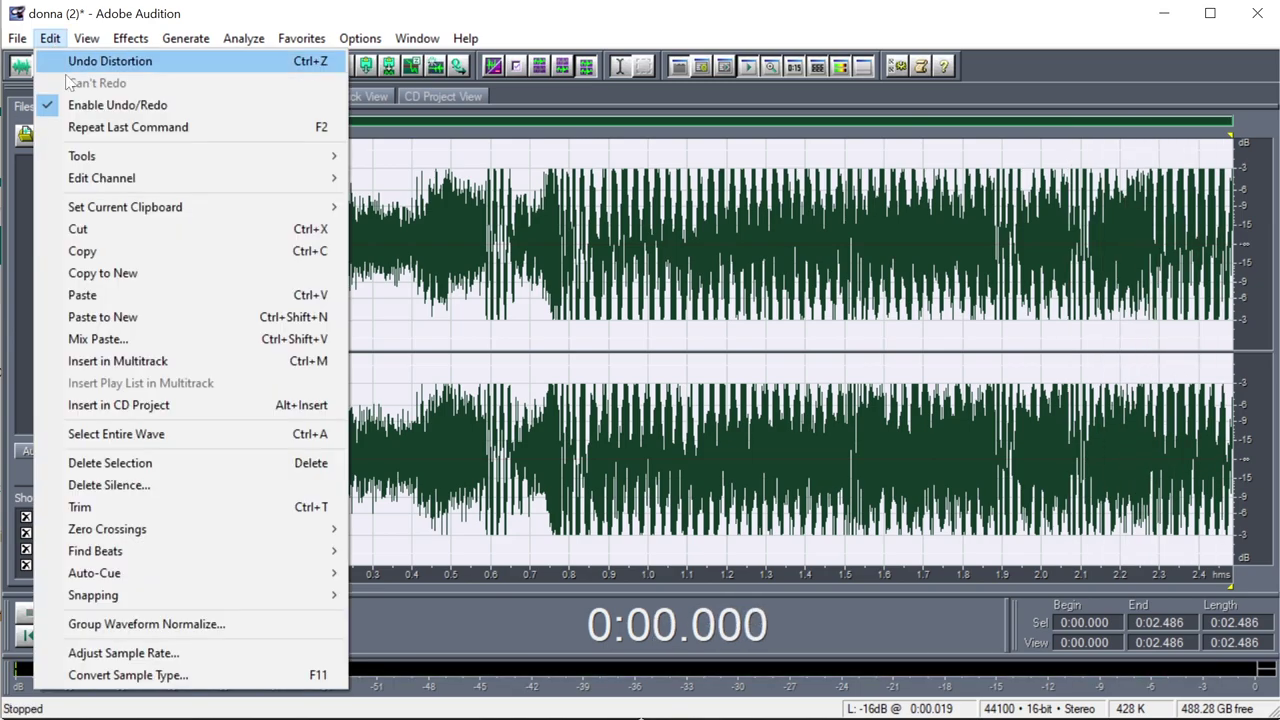
click(113, 275)
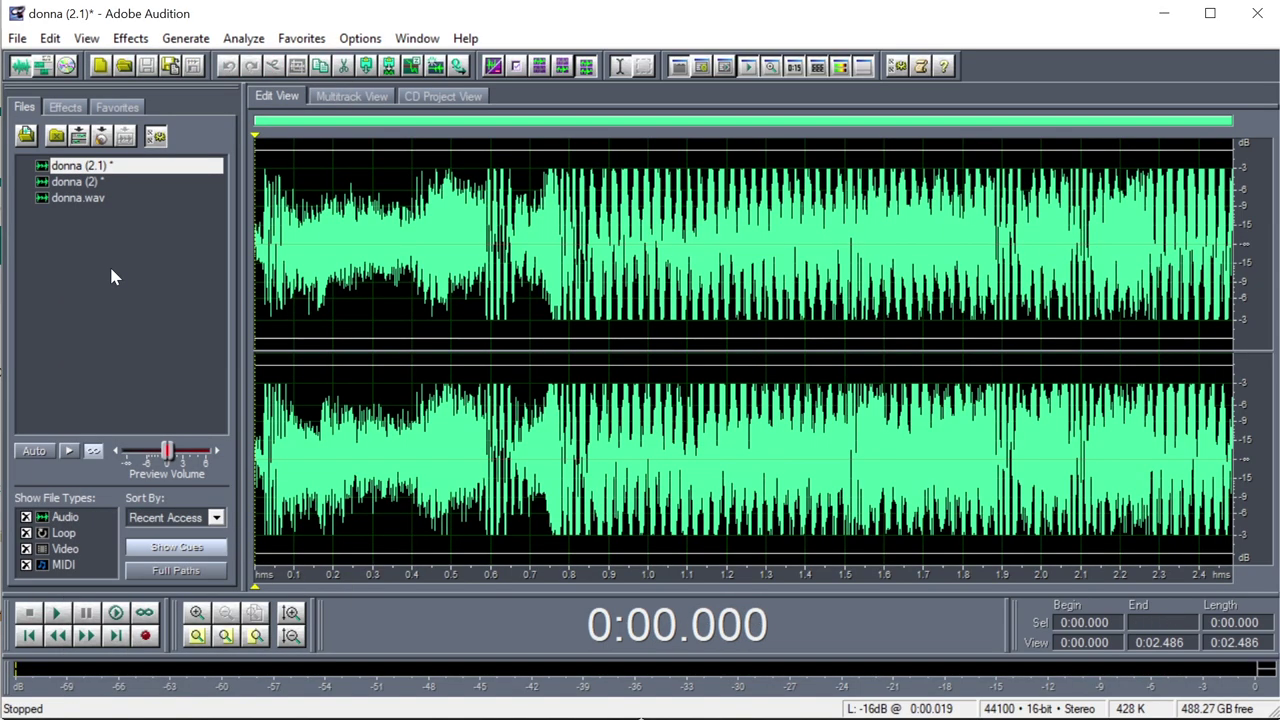
double_click(97, 202)
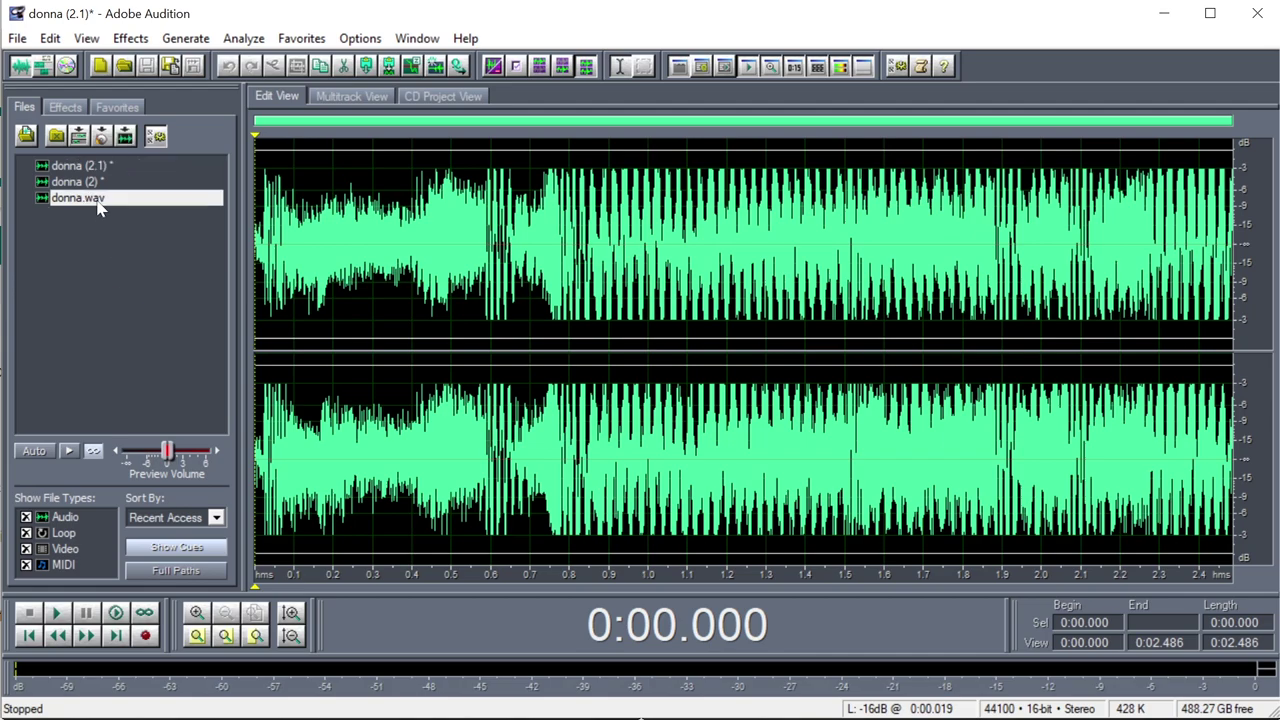
click(50, 38)
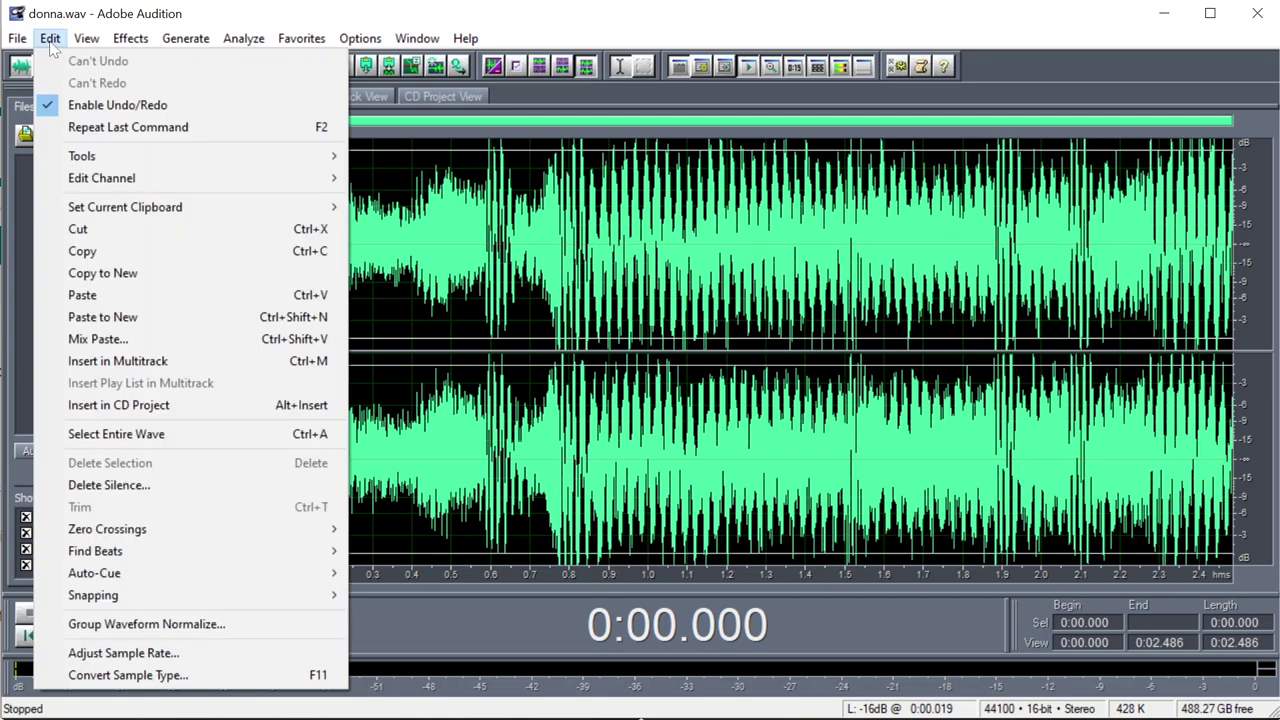
click(104, 251)
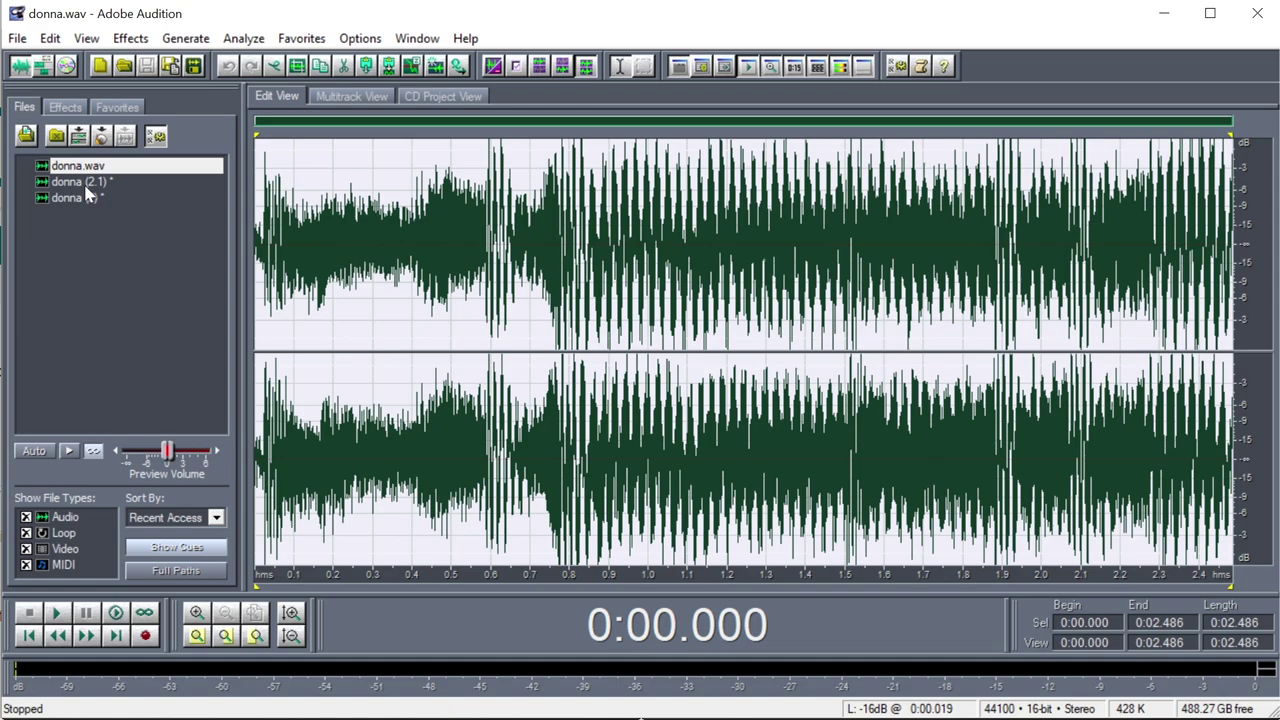
double_click(86, 184)
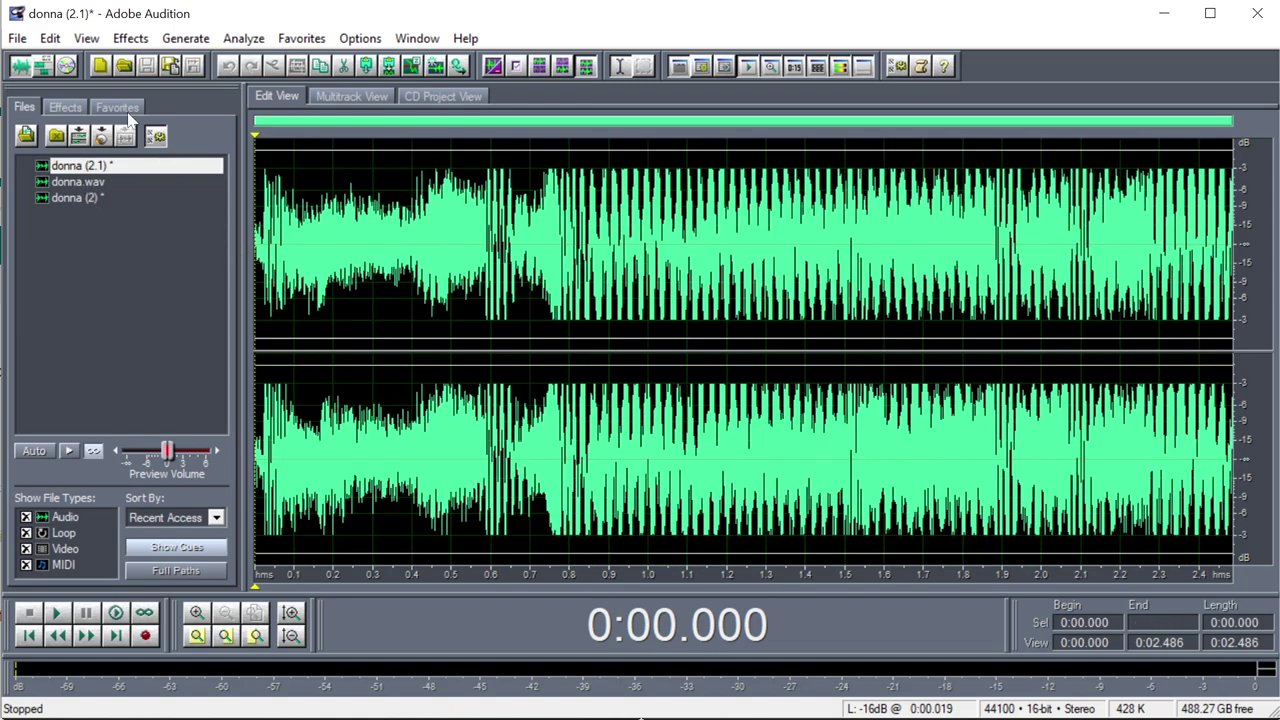
click(48, 40)
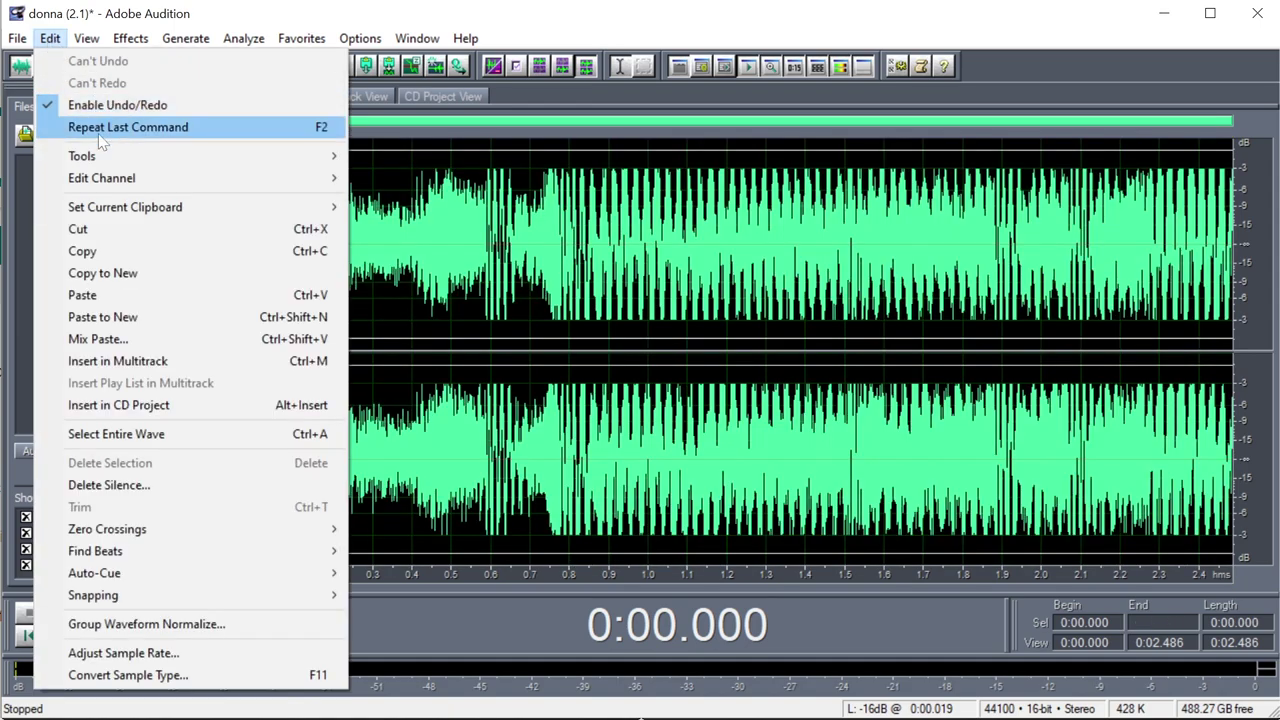
click(120, 334)
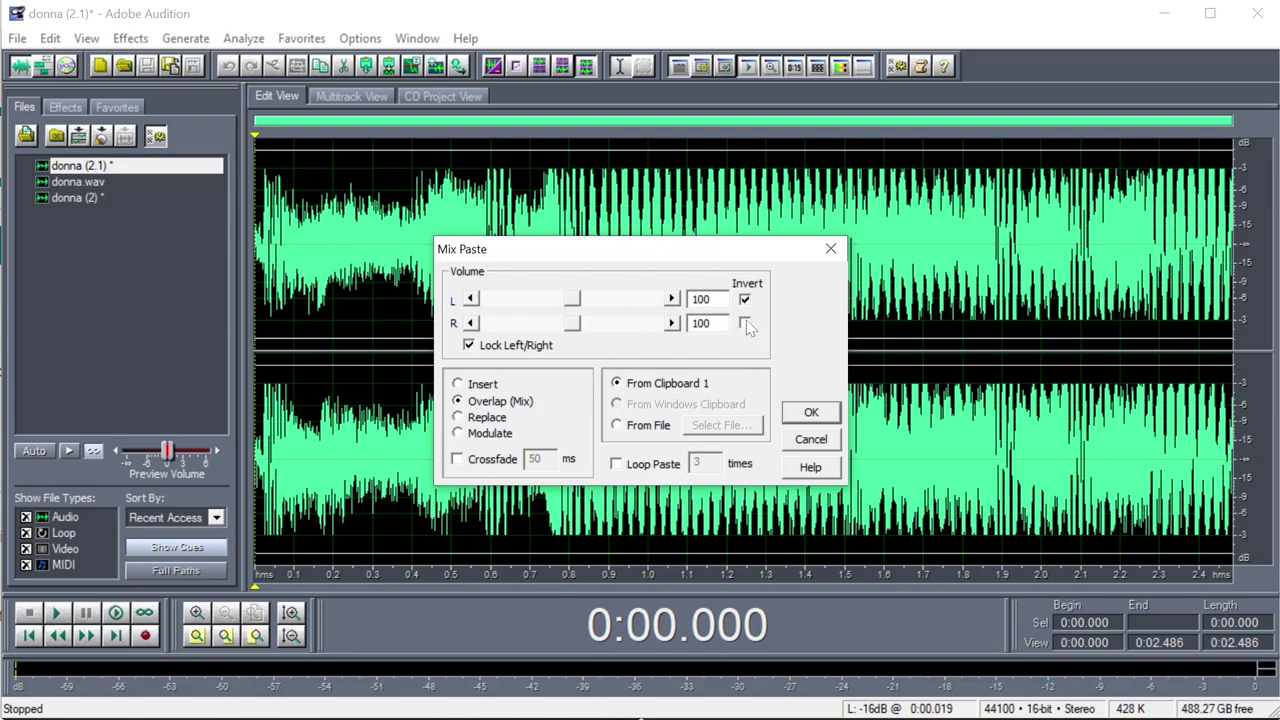
click(812, 415)
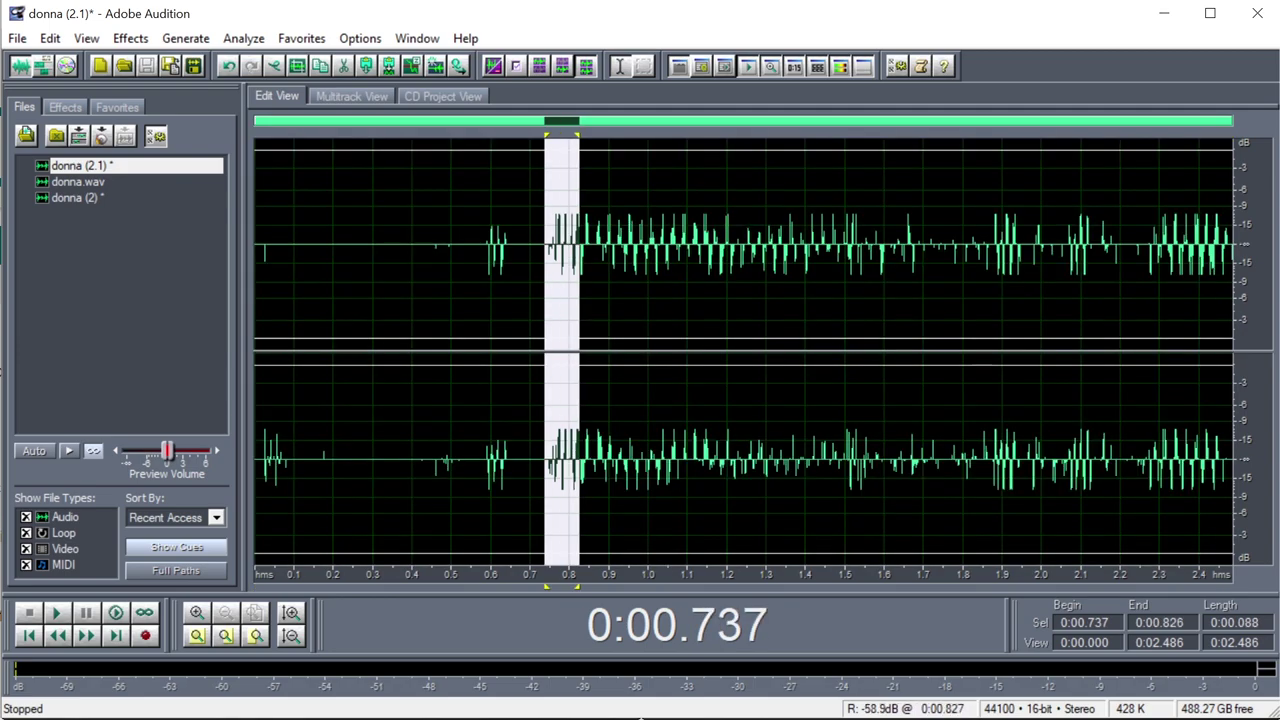
Zoom in on the residue near 0.78 s to inspect it, then zoom out to the full file
click(199, 640)
drag(660, 460, 750, 460)
click(197, 636)
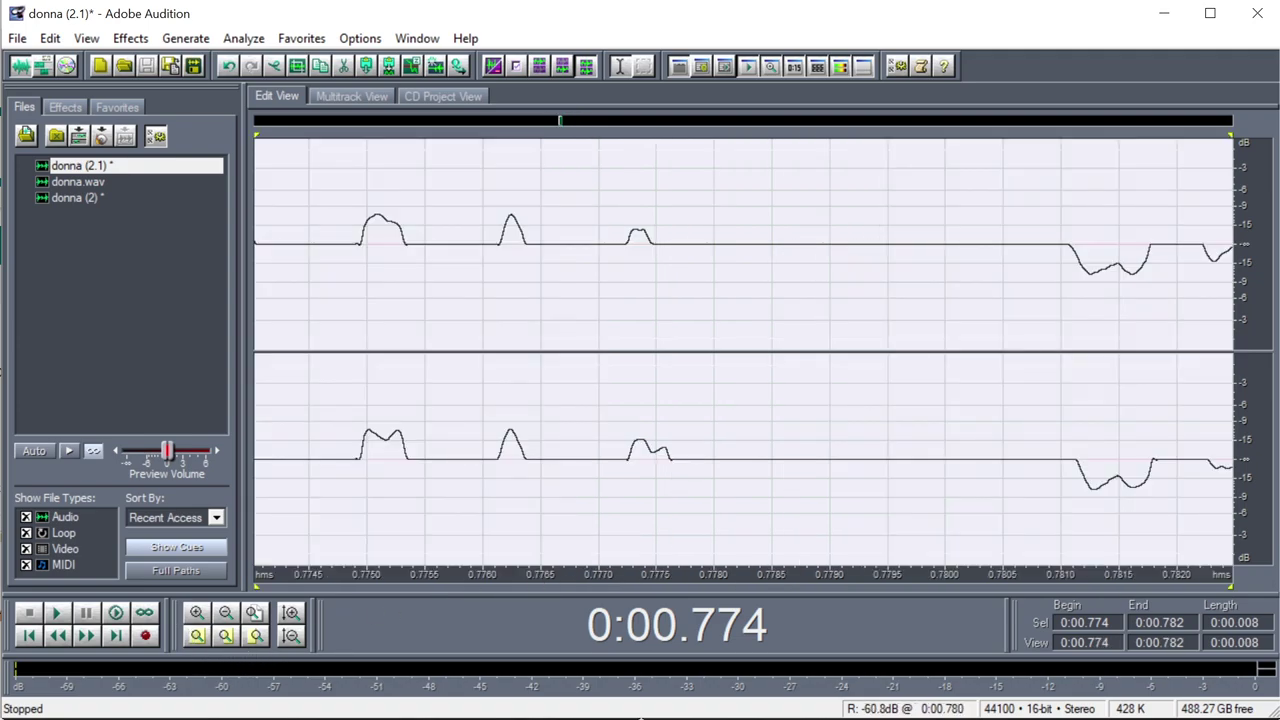
click(1068, 470)
mouse_move(1068, 470)
mouse_down()
mouse_move(1240, 470)
mouse_move(1186, 470)
mouse_up()
click(1138, 470)
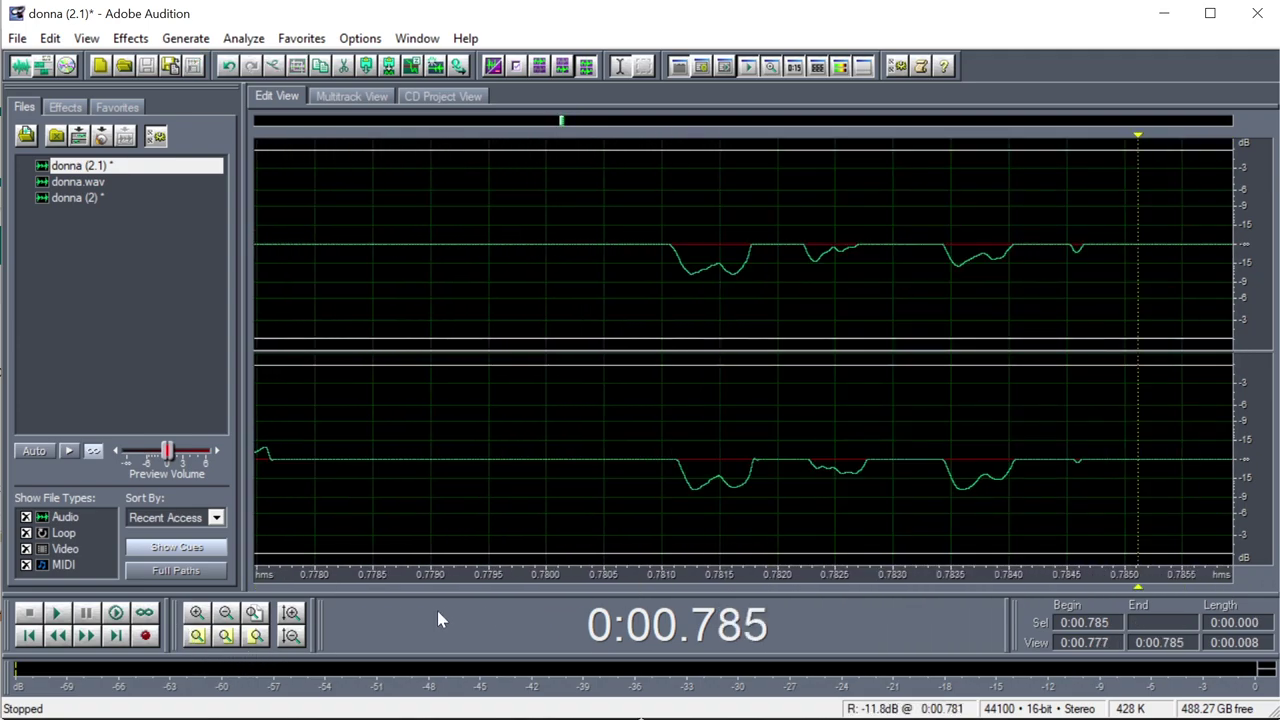
click(257, 615)
click(255, 416)
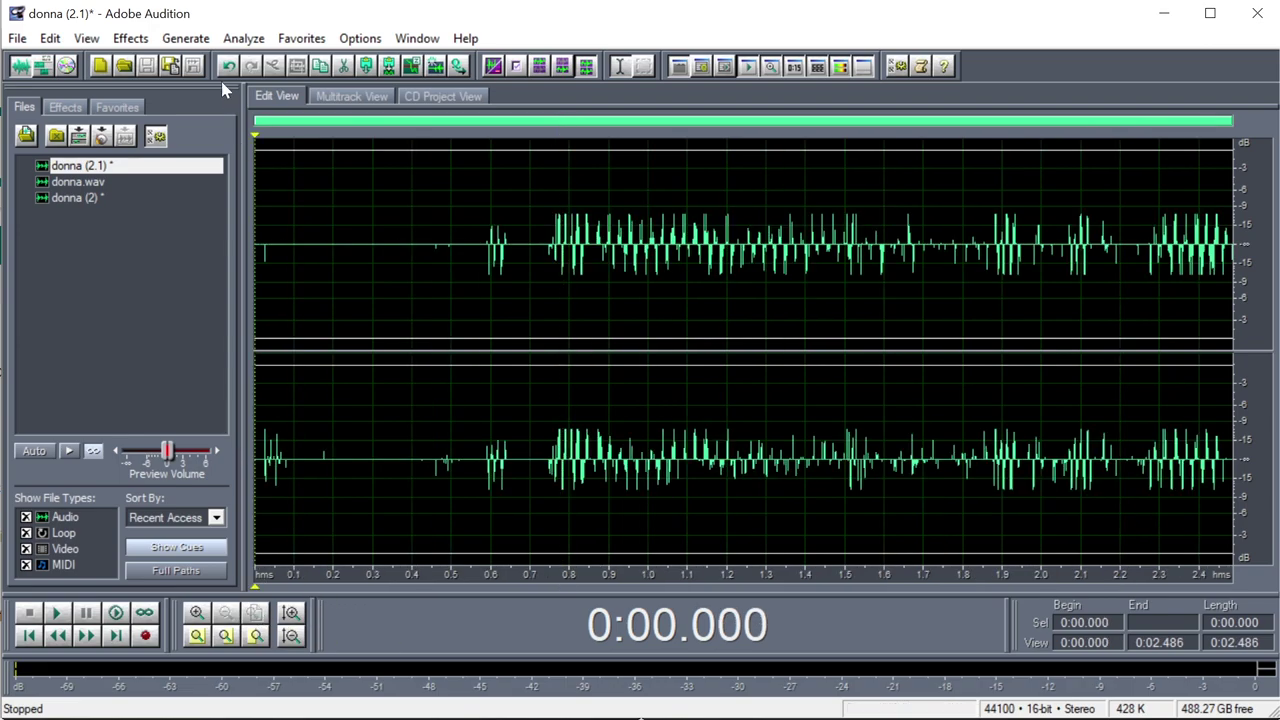
Show the residue's frequency analysis, play it twice, and select its left channel
click(250, 40)
click(256, 61)
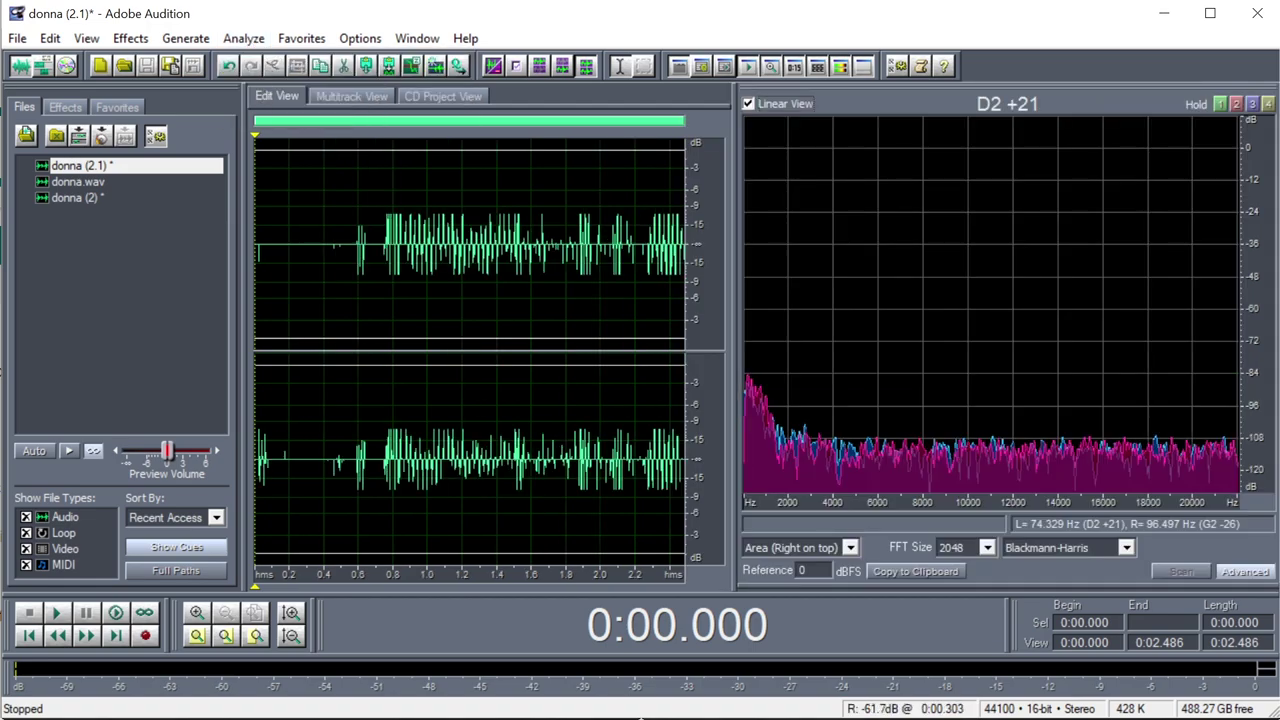
key(space)
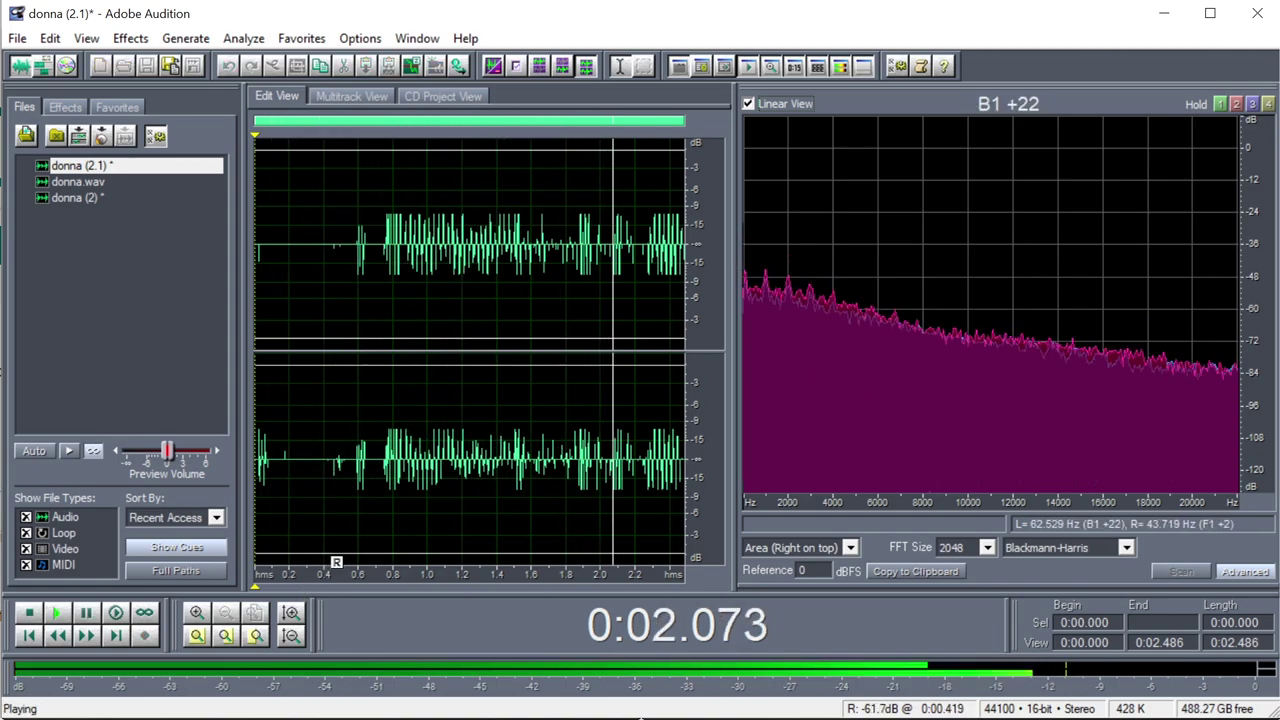
key(space)
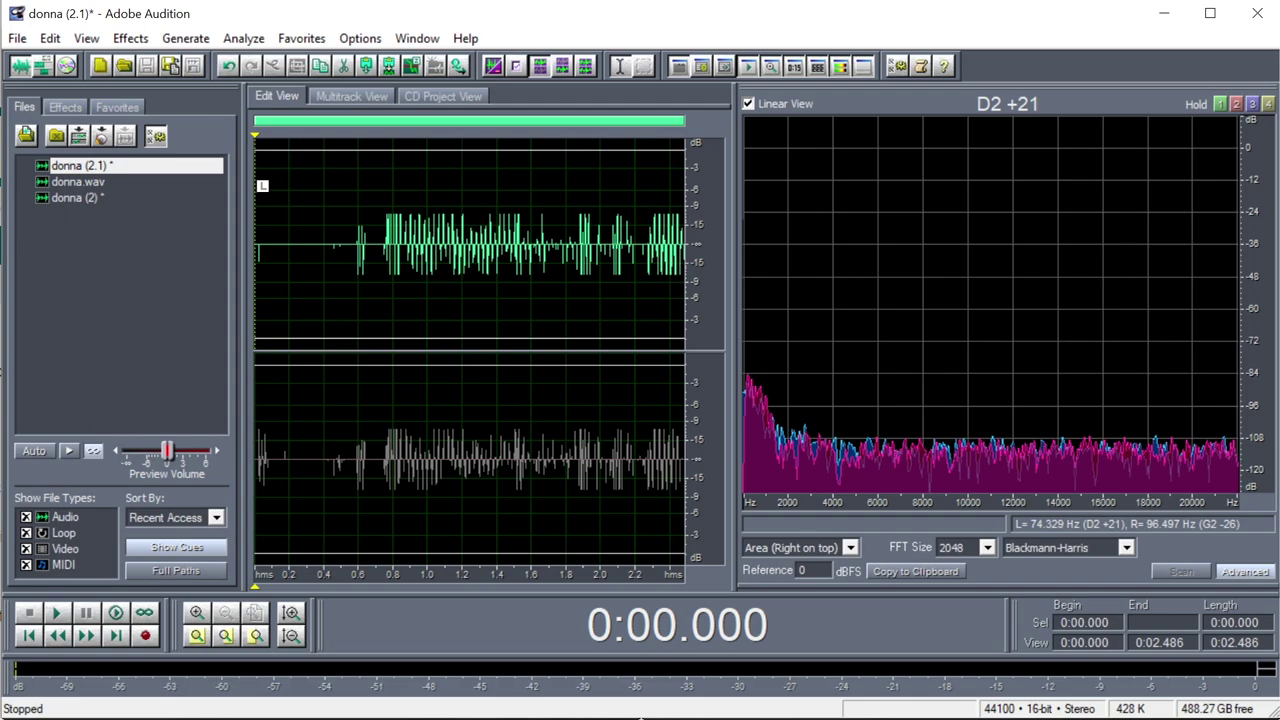
mouse_move(263, 180)
mouse_down()
mouse_move(471, 163)
mouse_move(749, 172)
mouse_up()
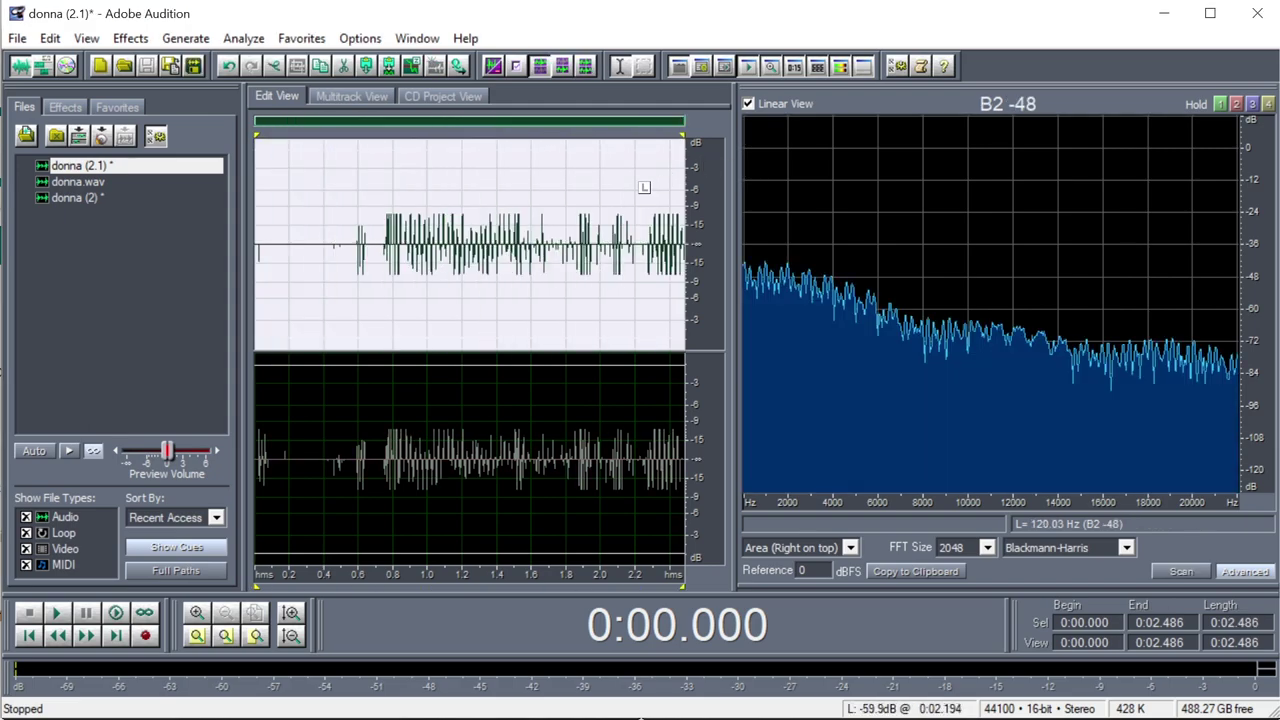
click(50, 38)
Copy the residue's left channel and paste it over donna.wav's silenced right channel
click(84, 253)
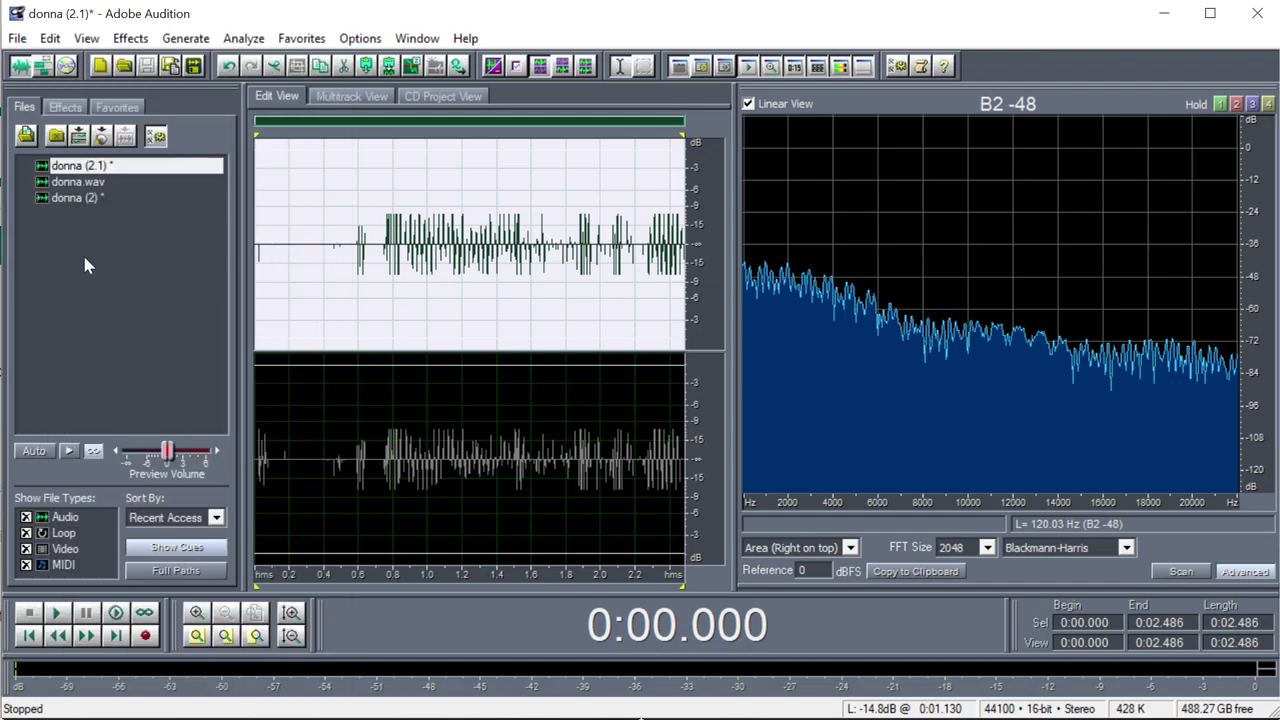
click(108, 182)
drag(258, 545, 717, 543)
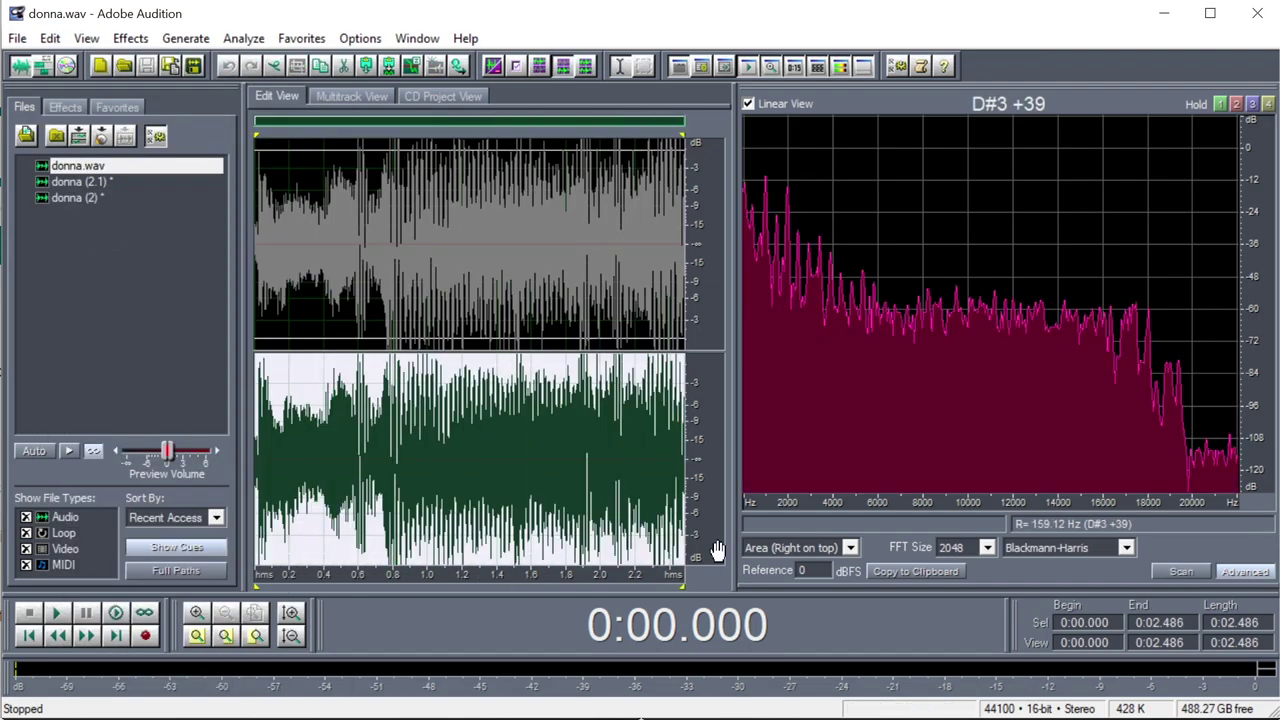
key(Delete)
click(50, 38)
click(70, 294)
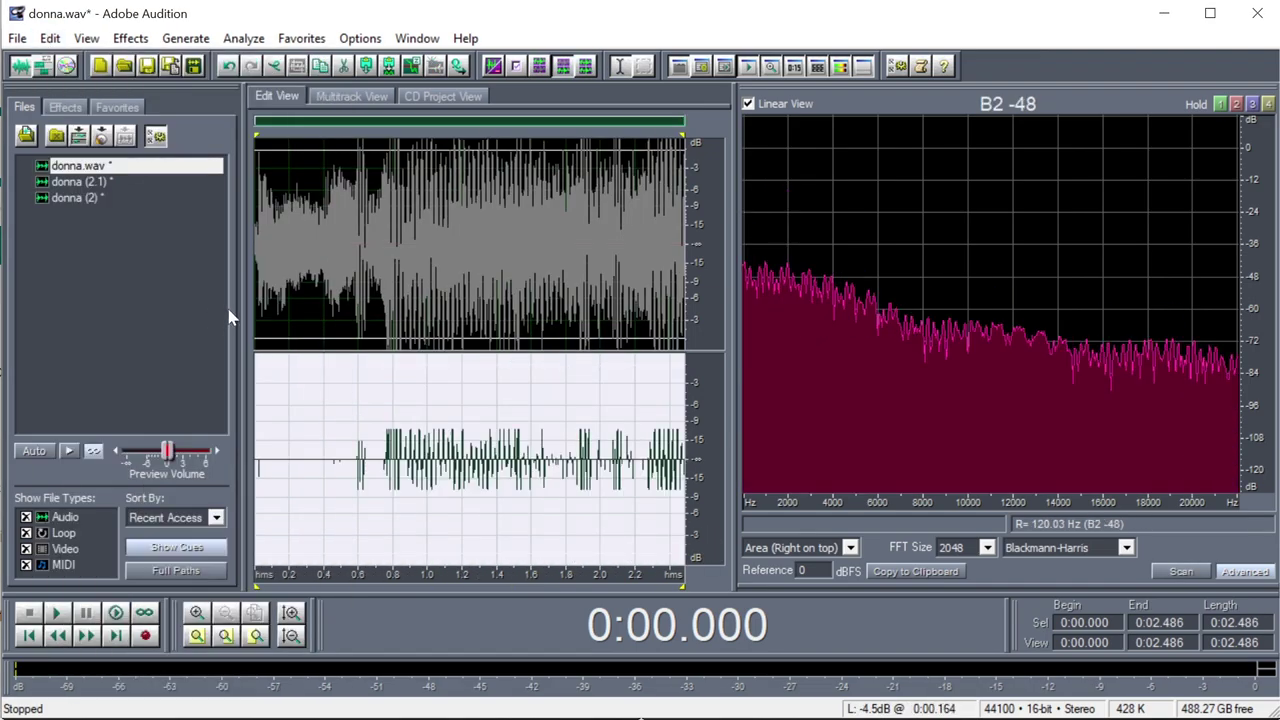
Play donna.wav repeatedly to compare original and distortion spectra in Frequency Analysis
click(251, 315)
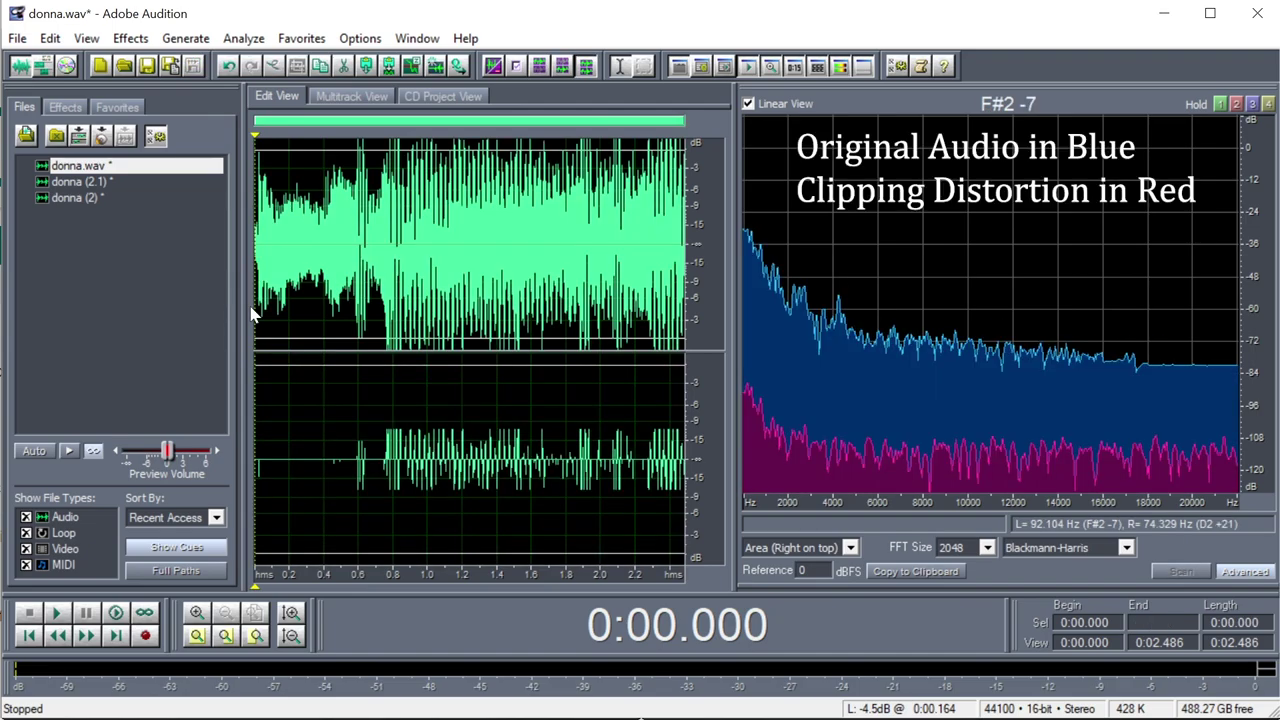
key(space)
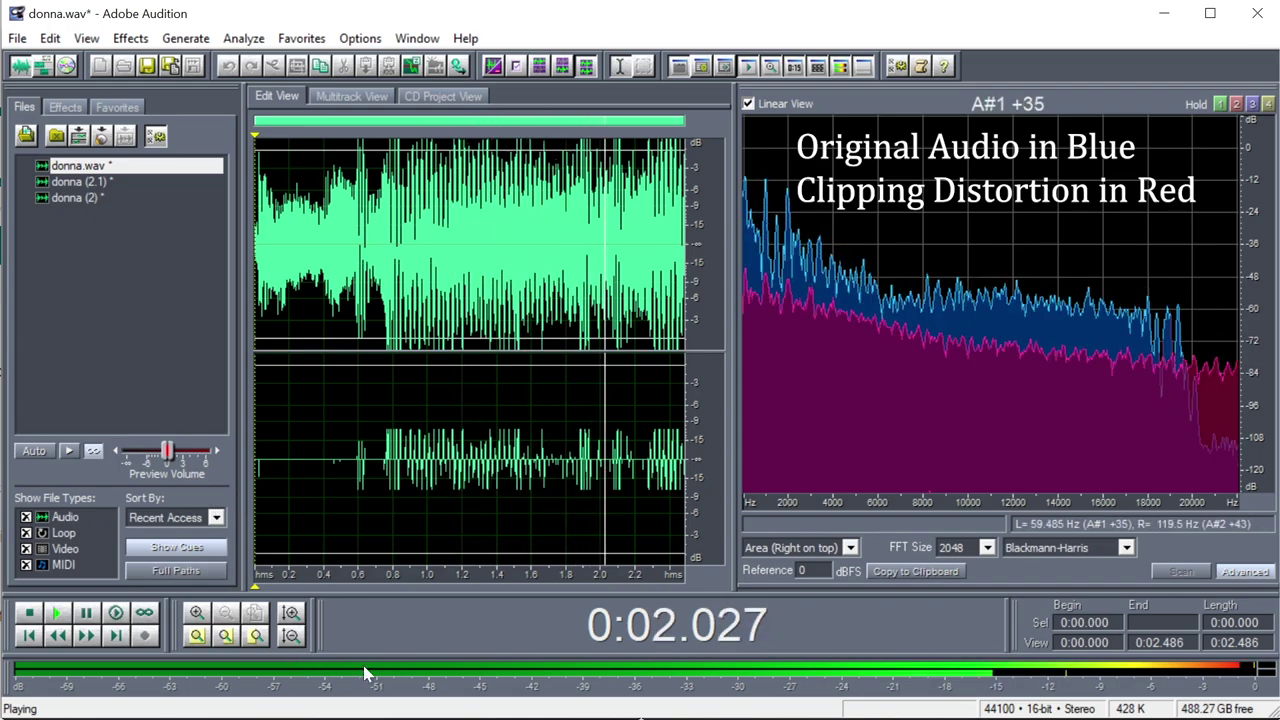
key(space)
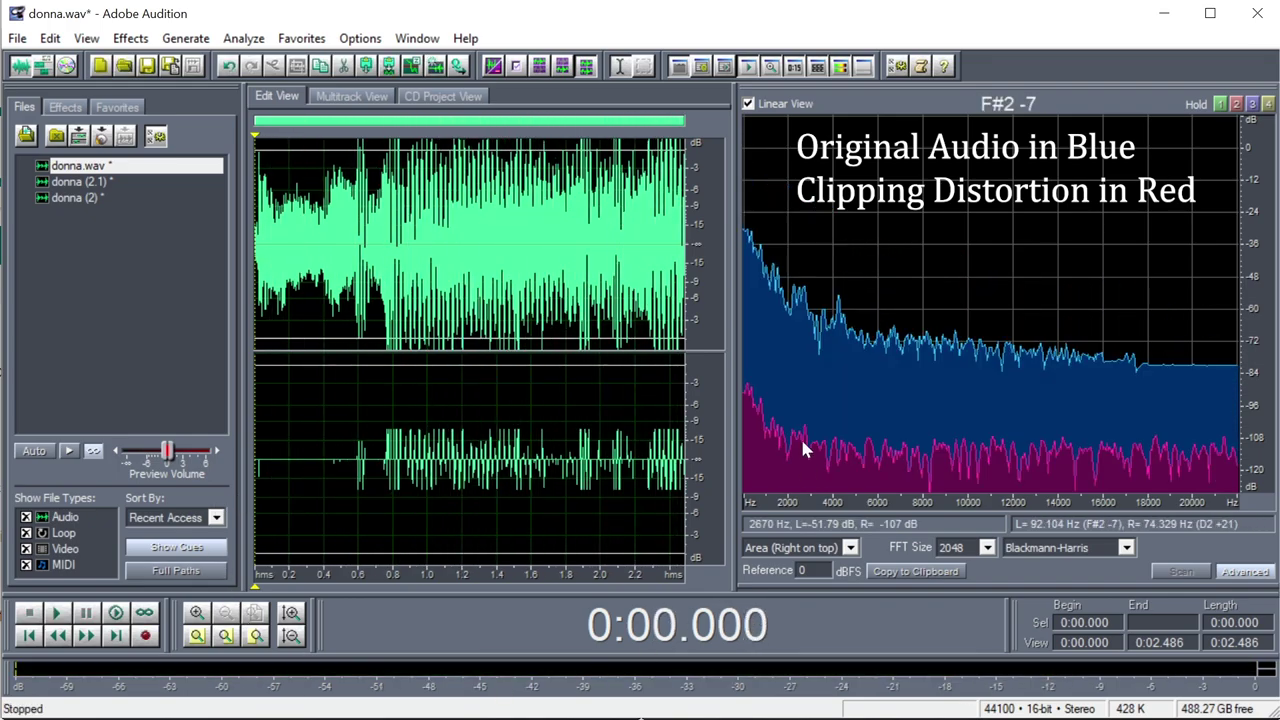
key(space)
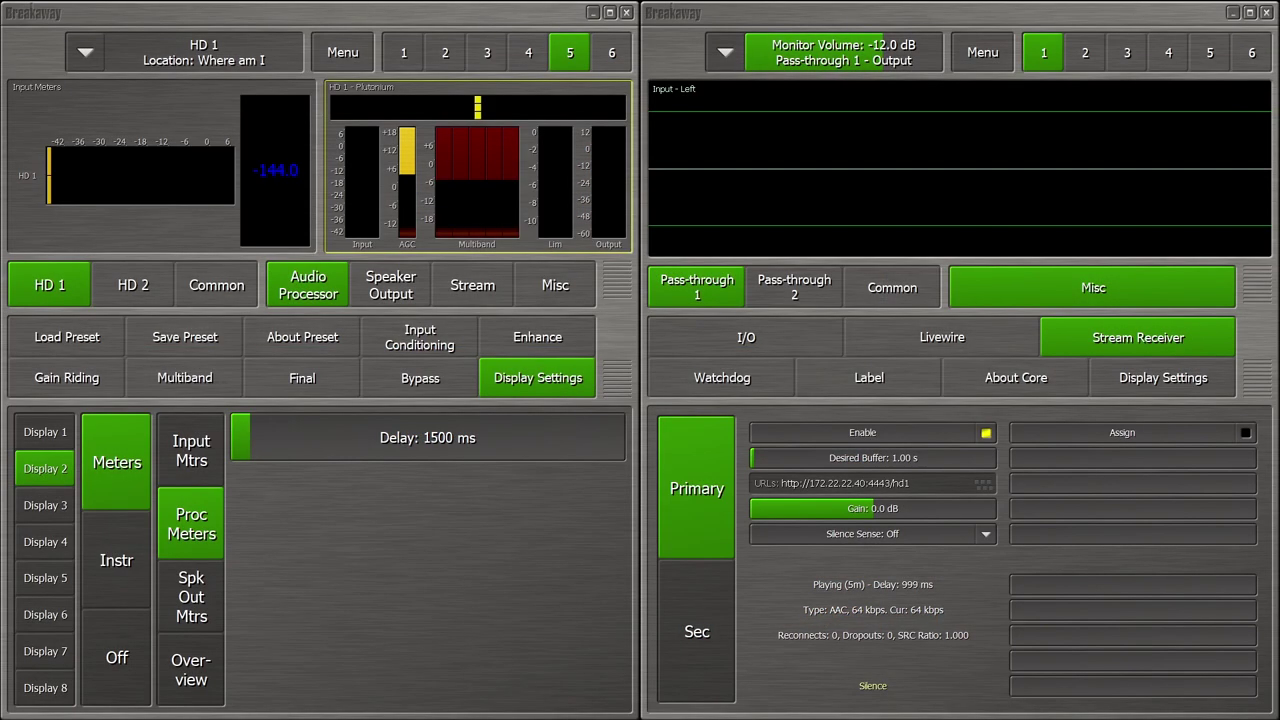
Record File Recorder 1 as Wave 16-bit named codec, with gain at -3.01 dB
click(900, 288)
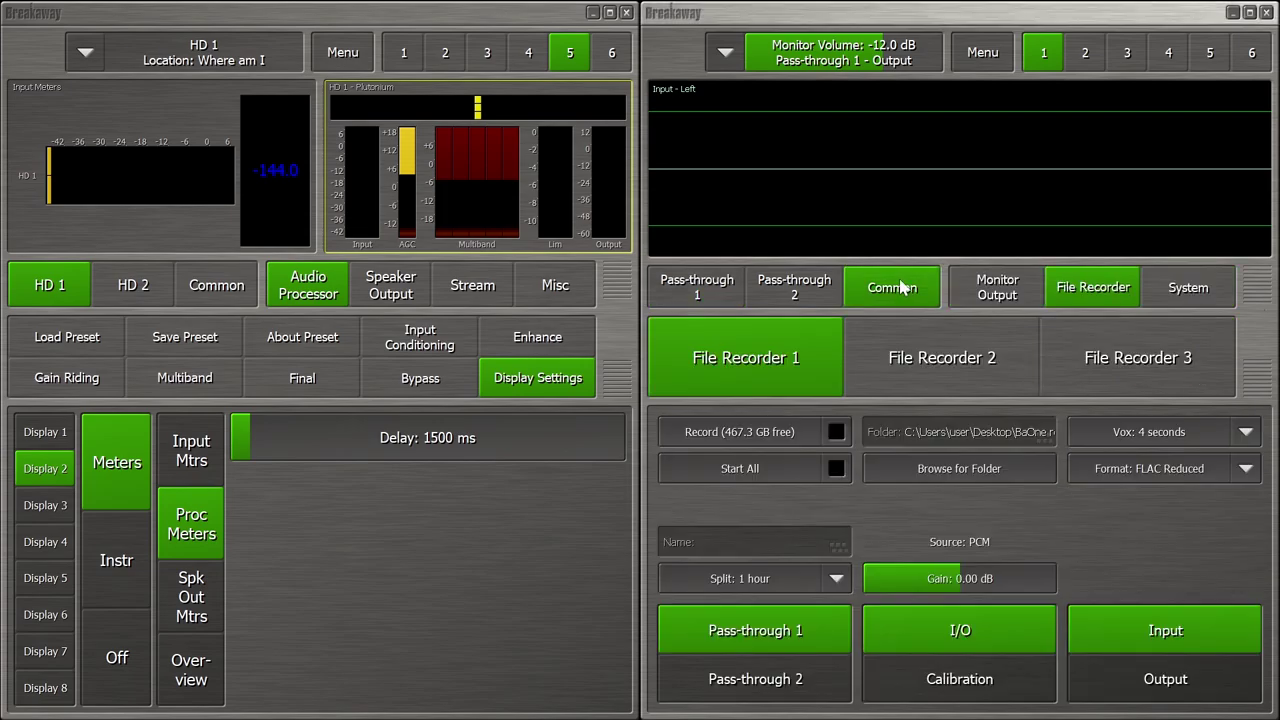
click(1144, 470)
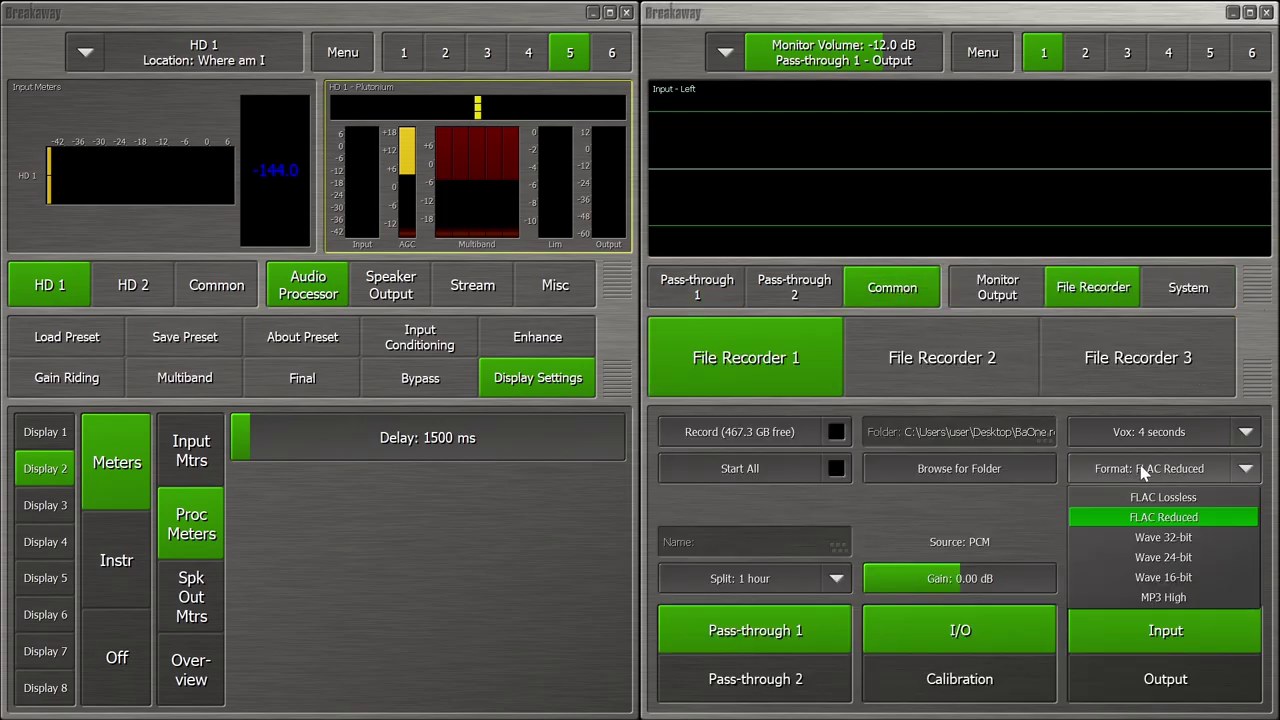
click(1165, 577)
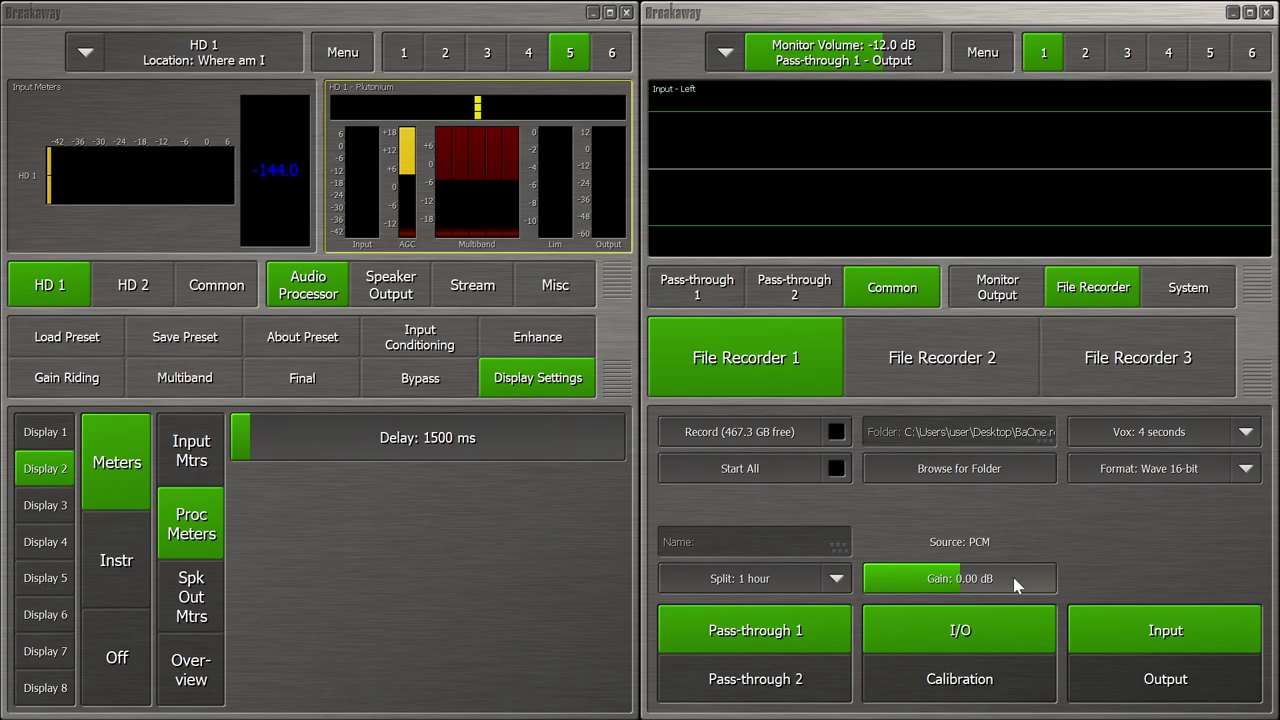
drag(1013, 580, 1008, 580)
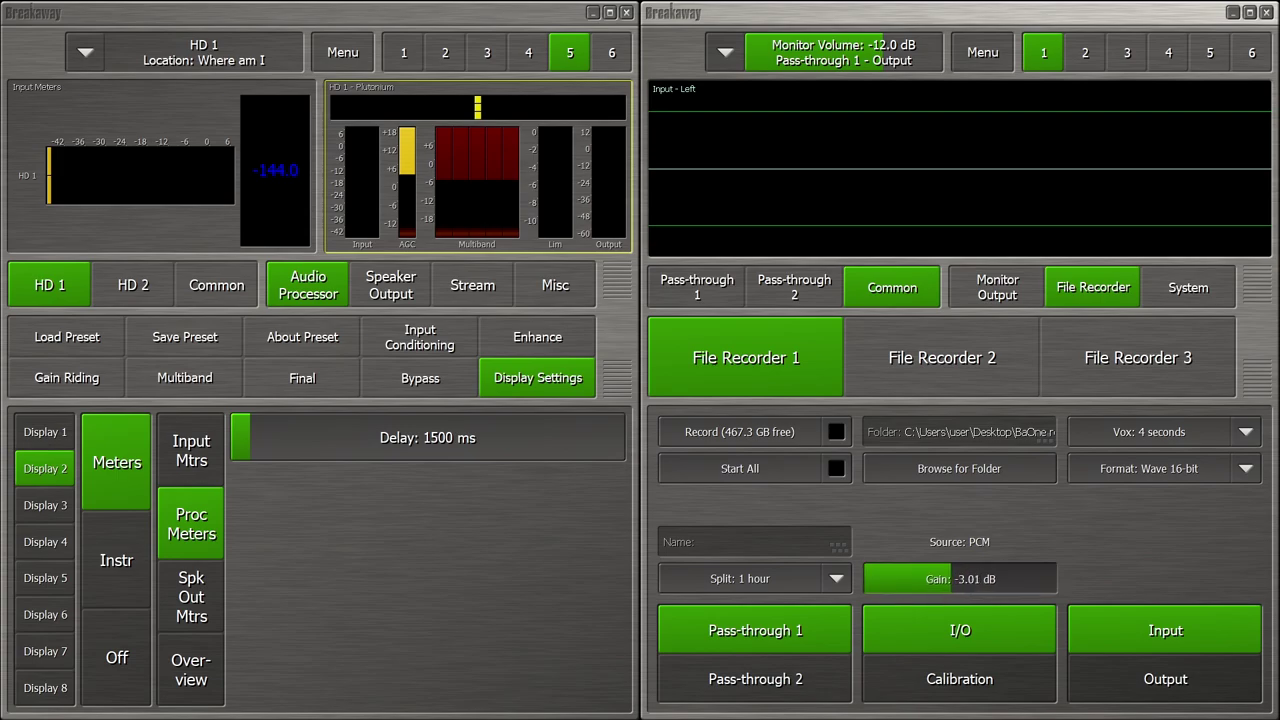
click(796, 545)
text(codec)
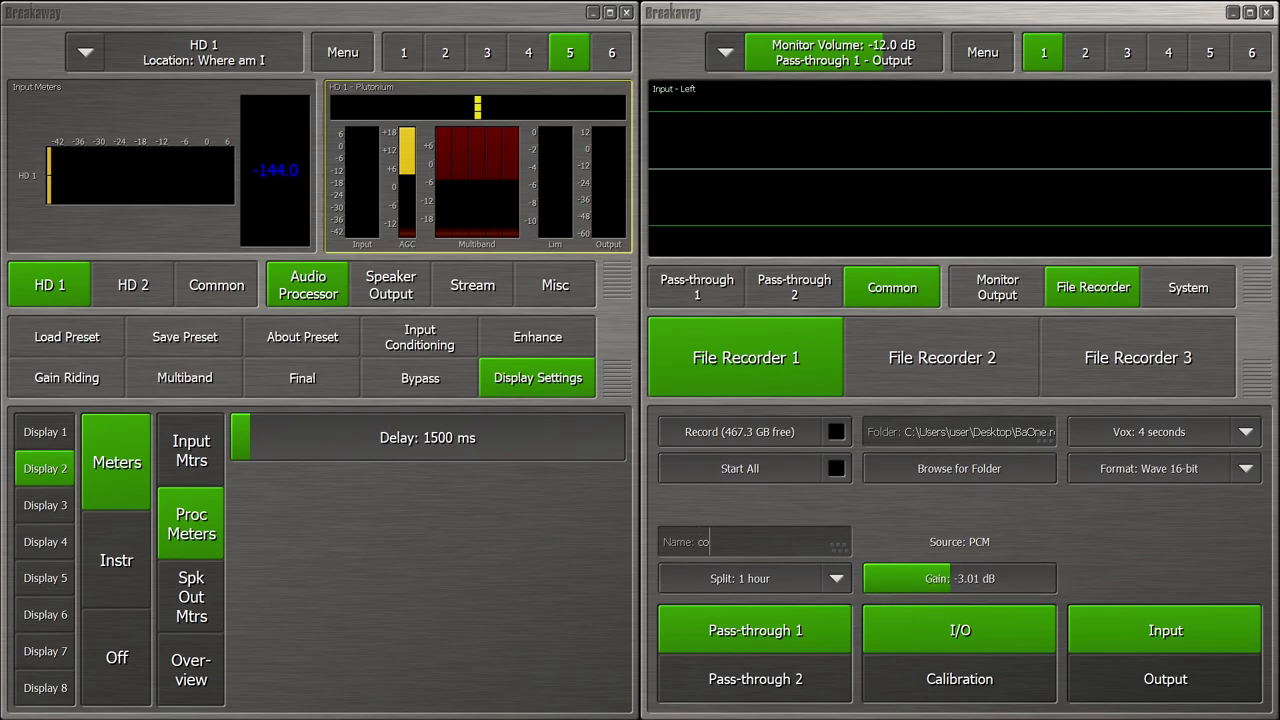
click(799, 422)
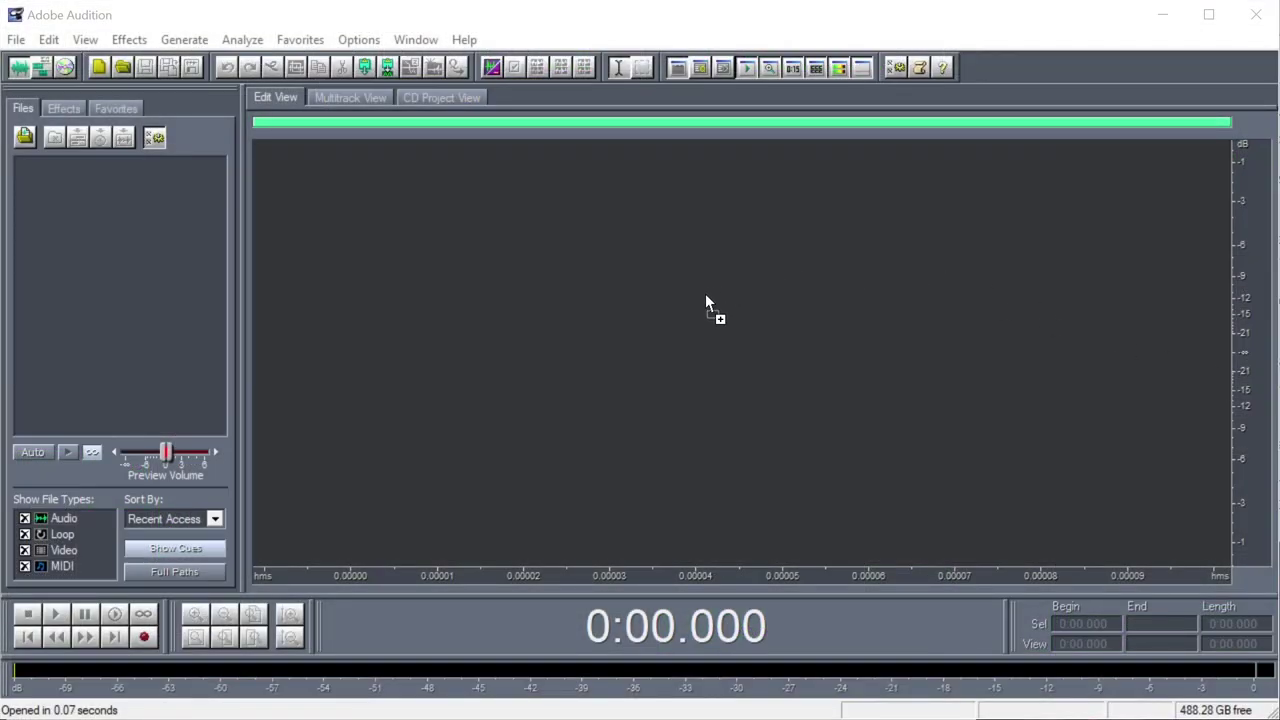
Open codec_long.wav, select the passage from 0:24.468 to 0:26.127, and listen to it
drag(710, 296, 699, 338)
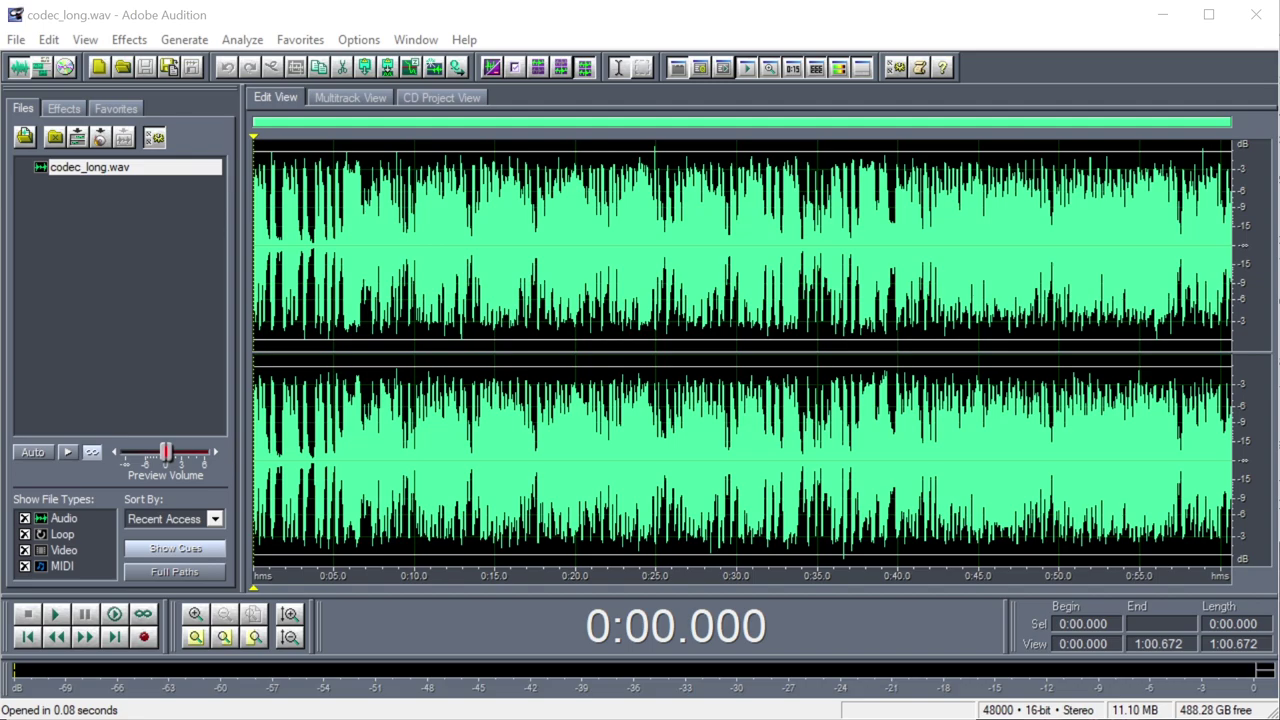
drag(635, 250, 685, 250)
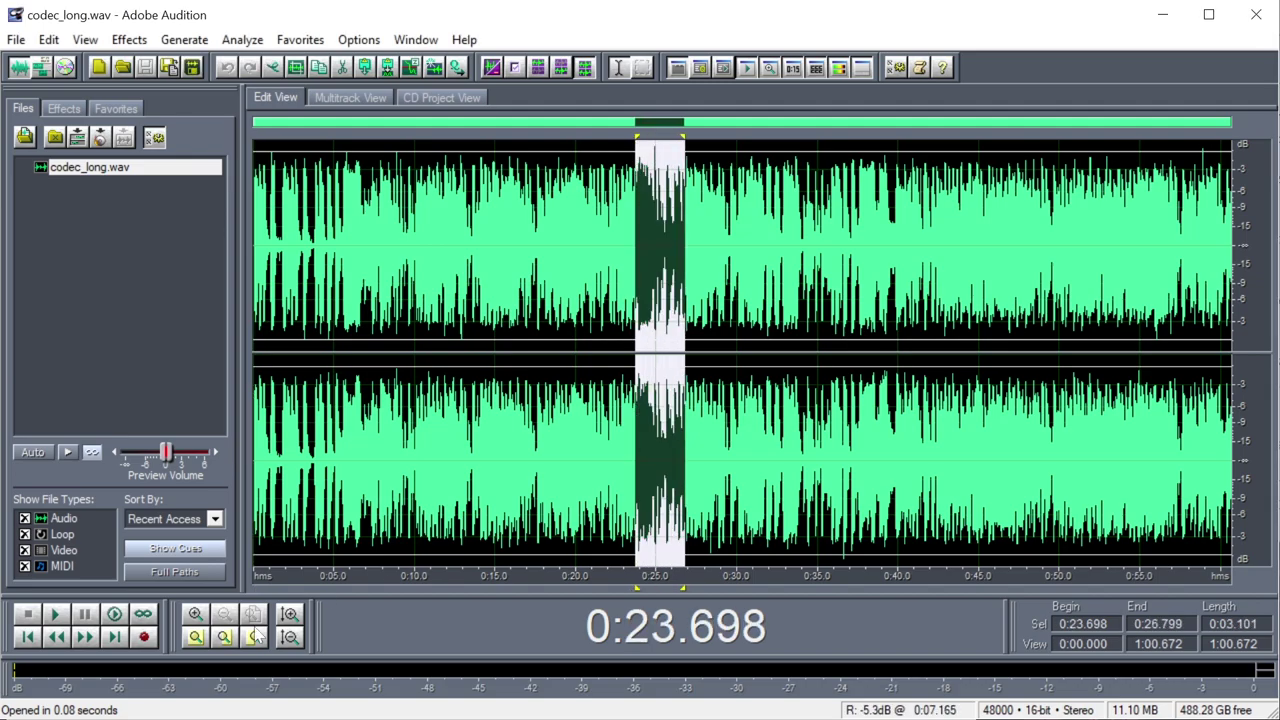
click(196, 637)
drag(495, 250, 1019, 250)
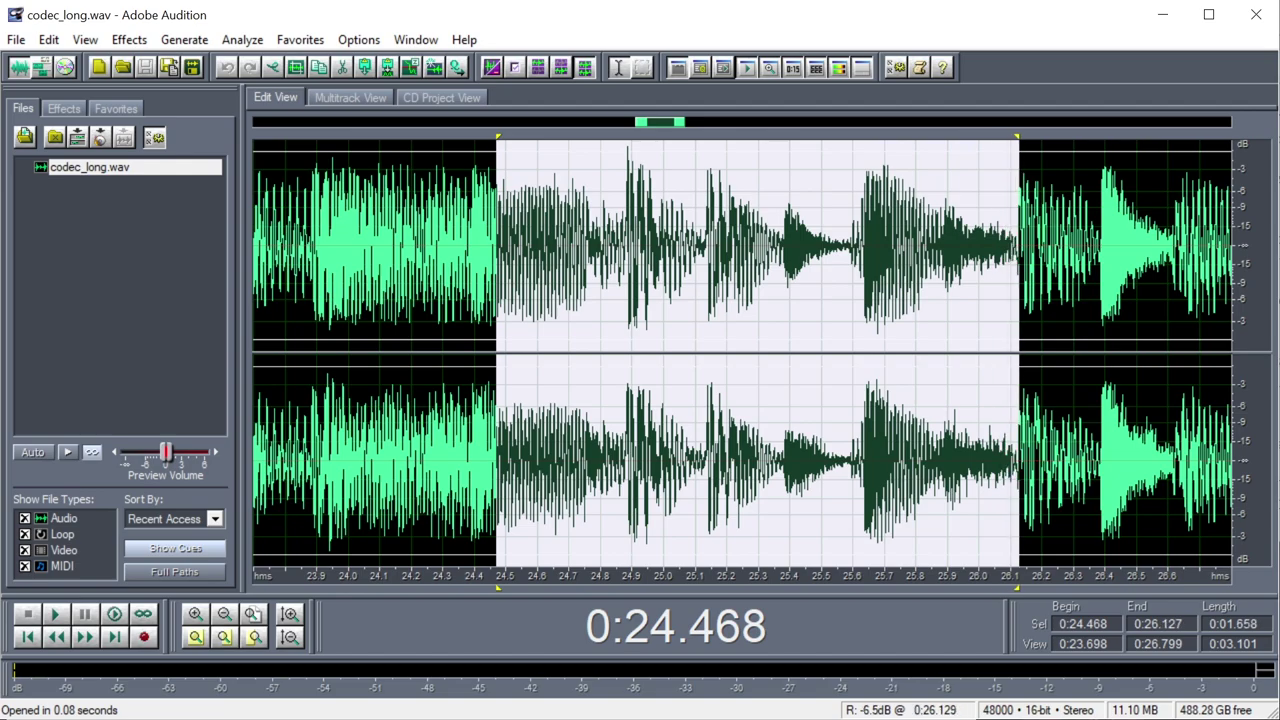
key(space)
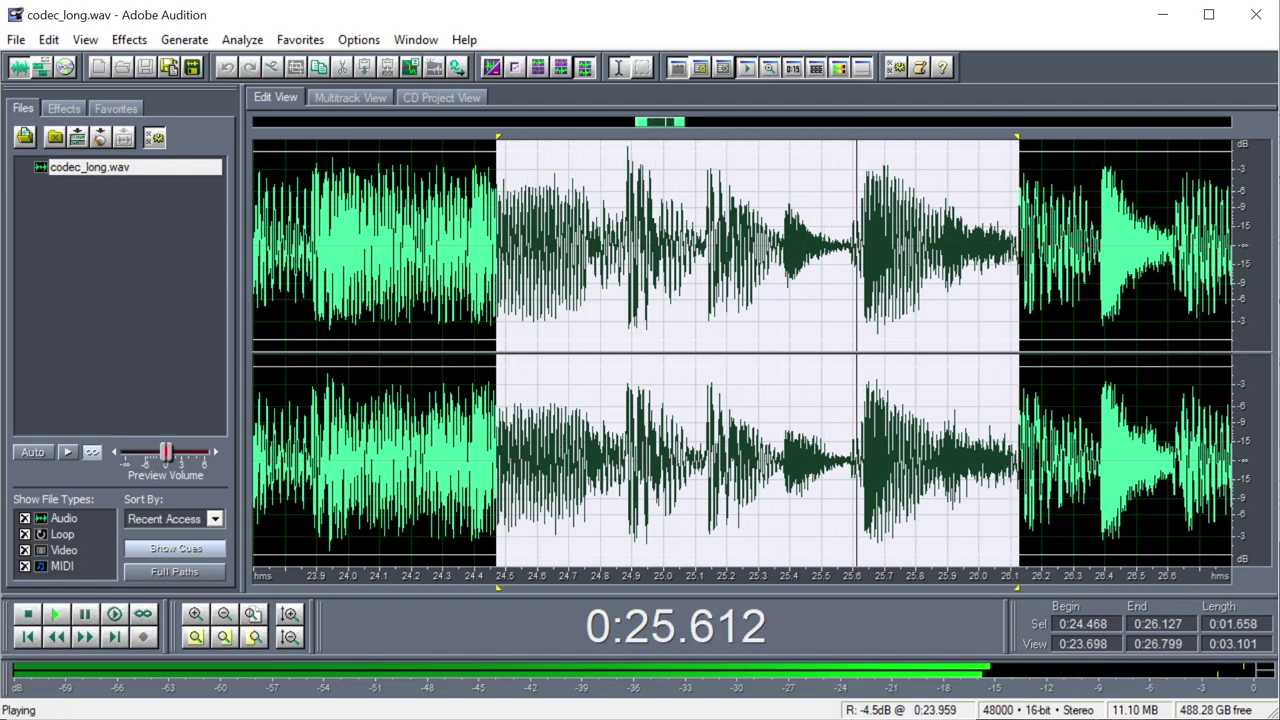
Copy the selected passage to a new file and save it as codec.wav
click(48, 40)
click(101, 274)
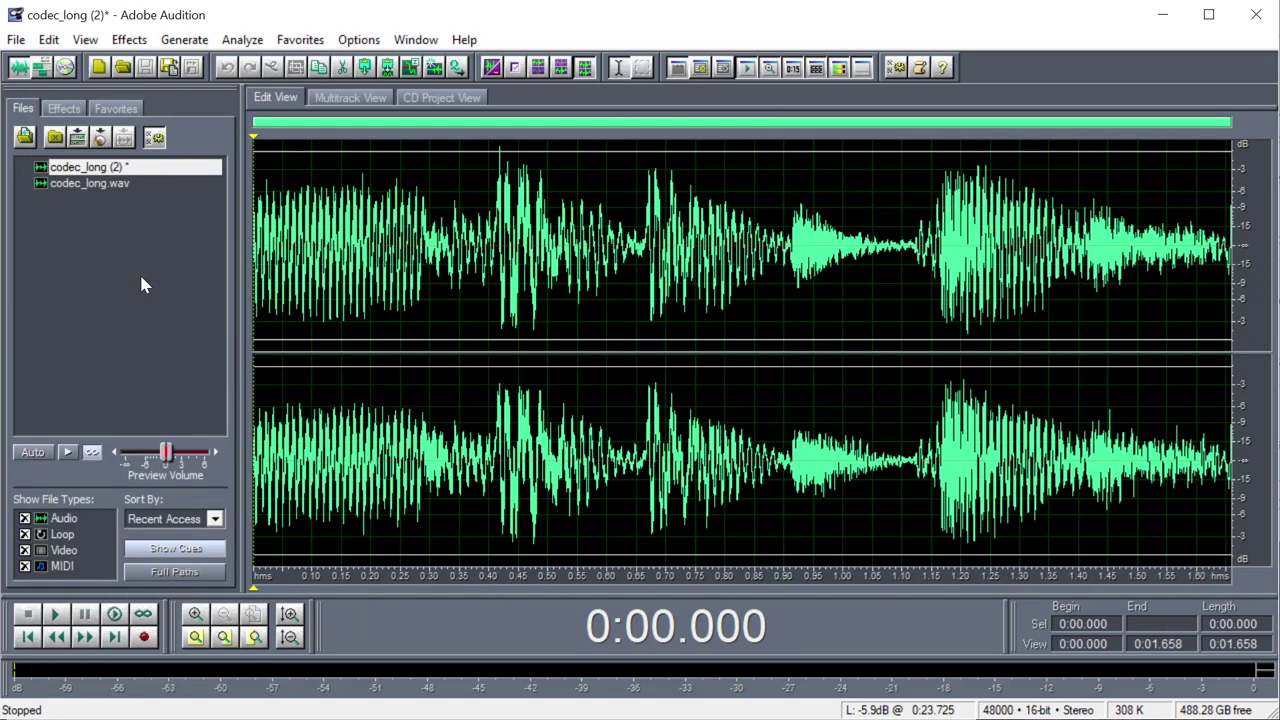
click(16, 40)
click(118, 290)
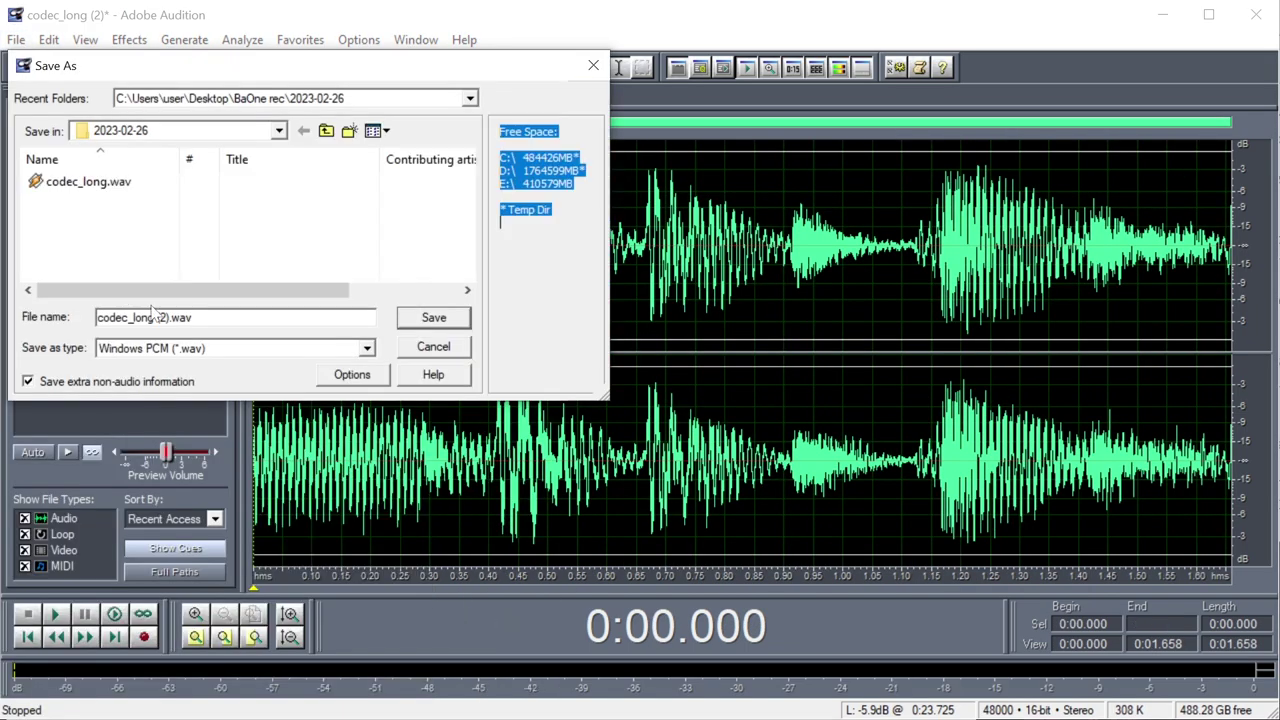
text(codec)
key(Return)
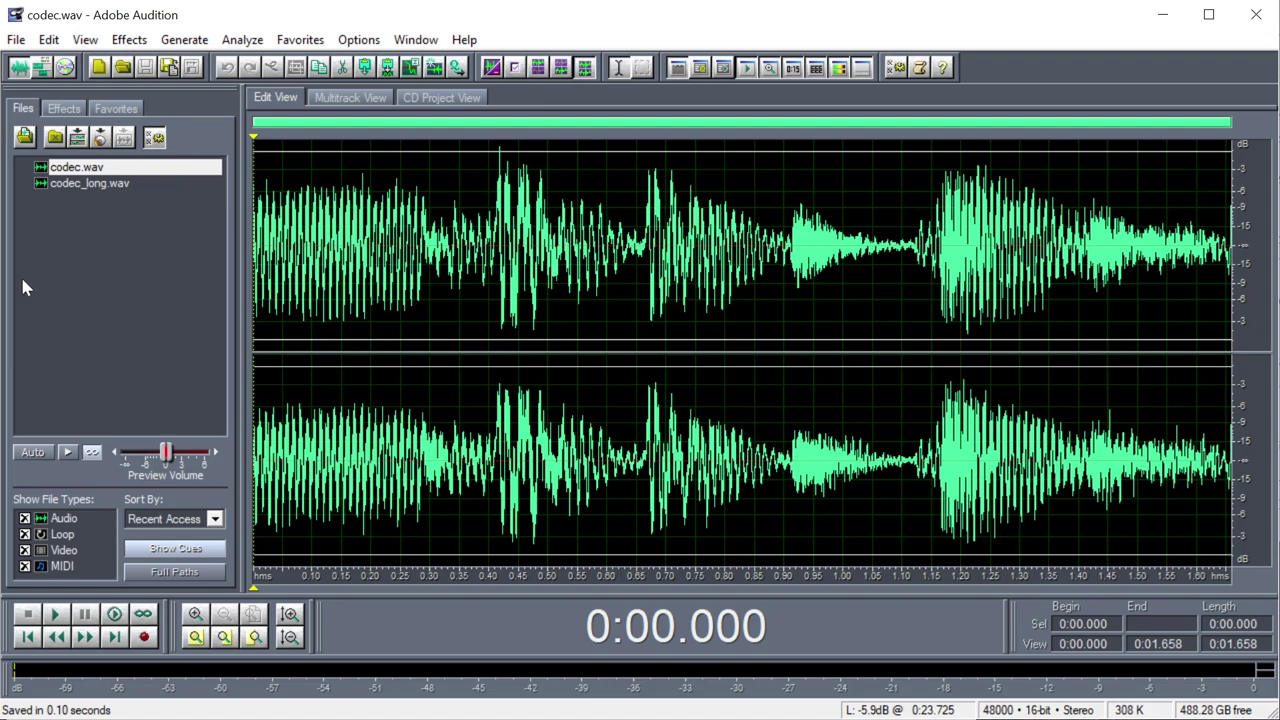
Copy codec.wav to a new file, codec (2), and apply the Distortion effect to it
click(48, 40)
click(102, 274)
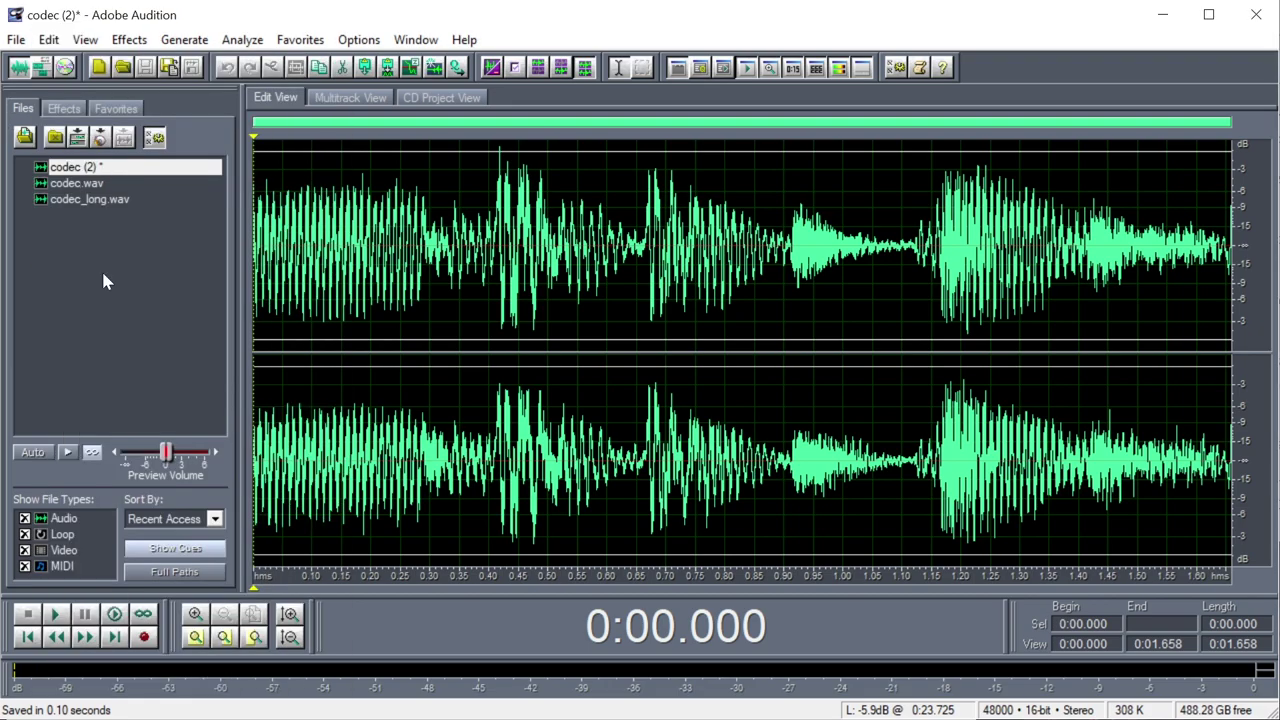
click(129, 40)
mouse_move(175, 225)
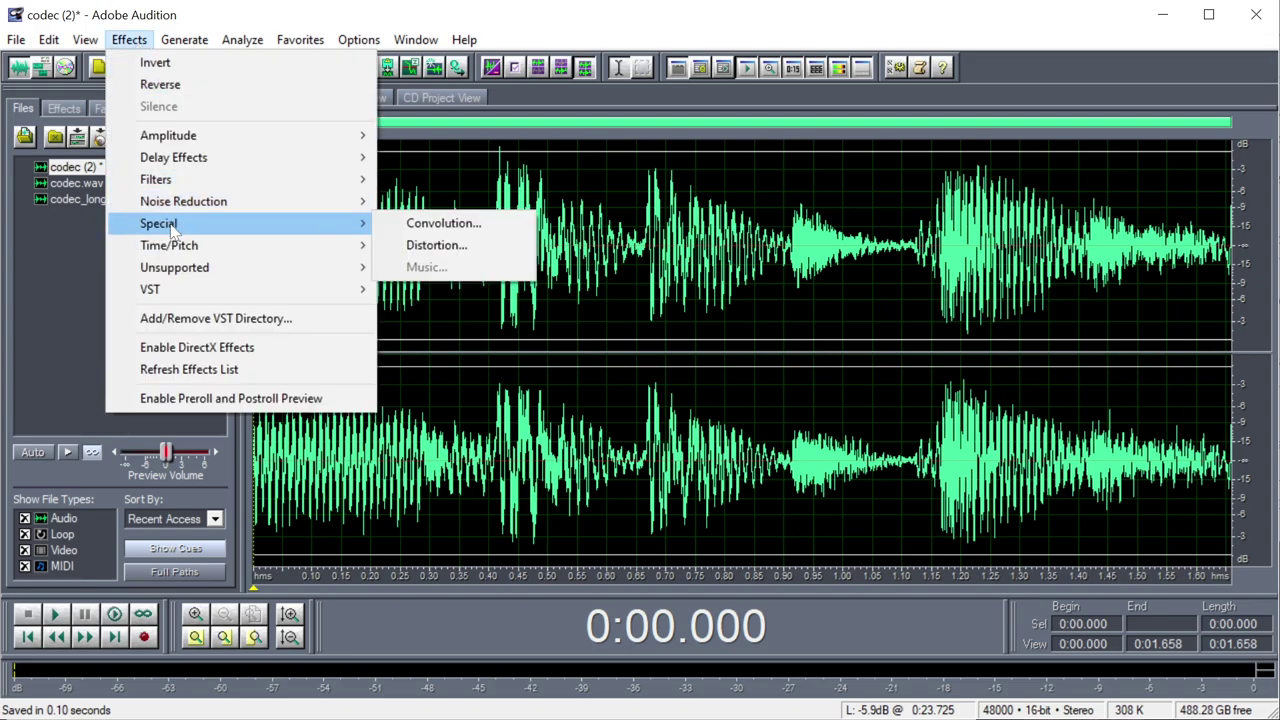
click(430, 245)
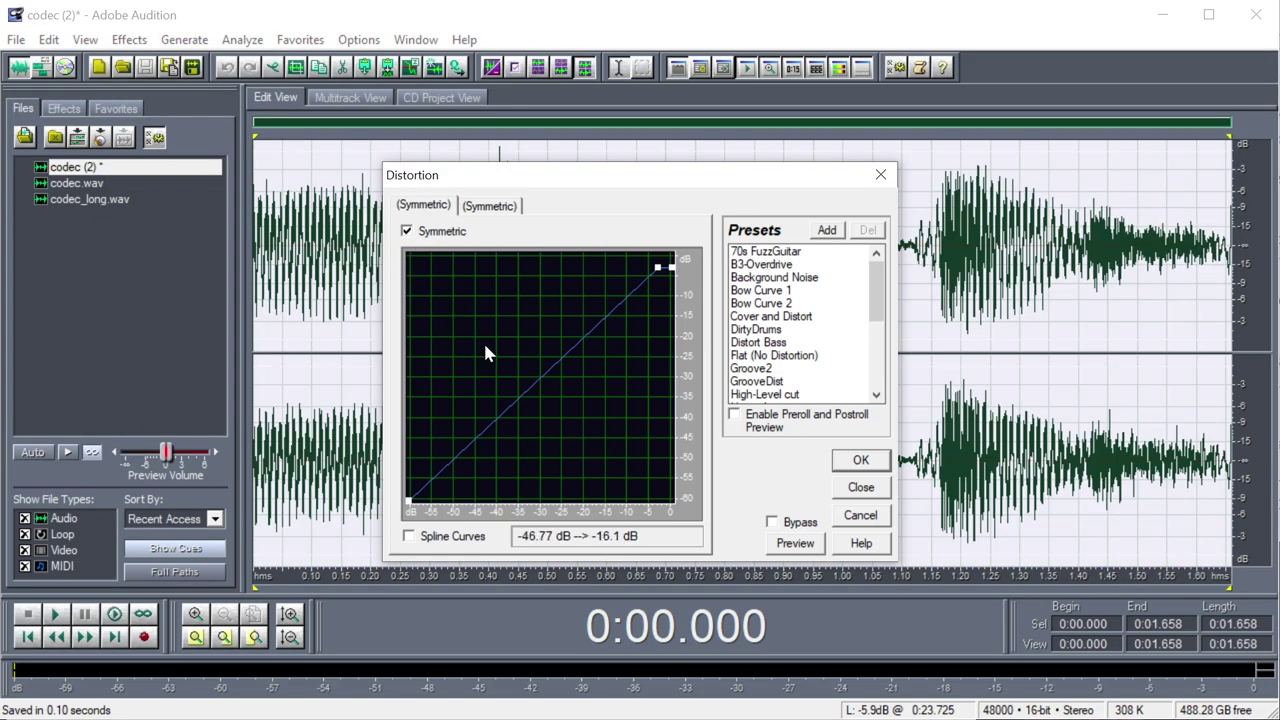
click(862, 461)
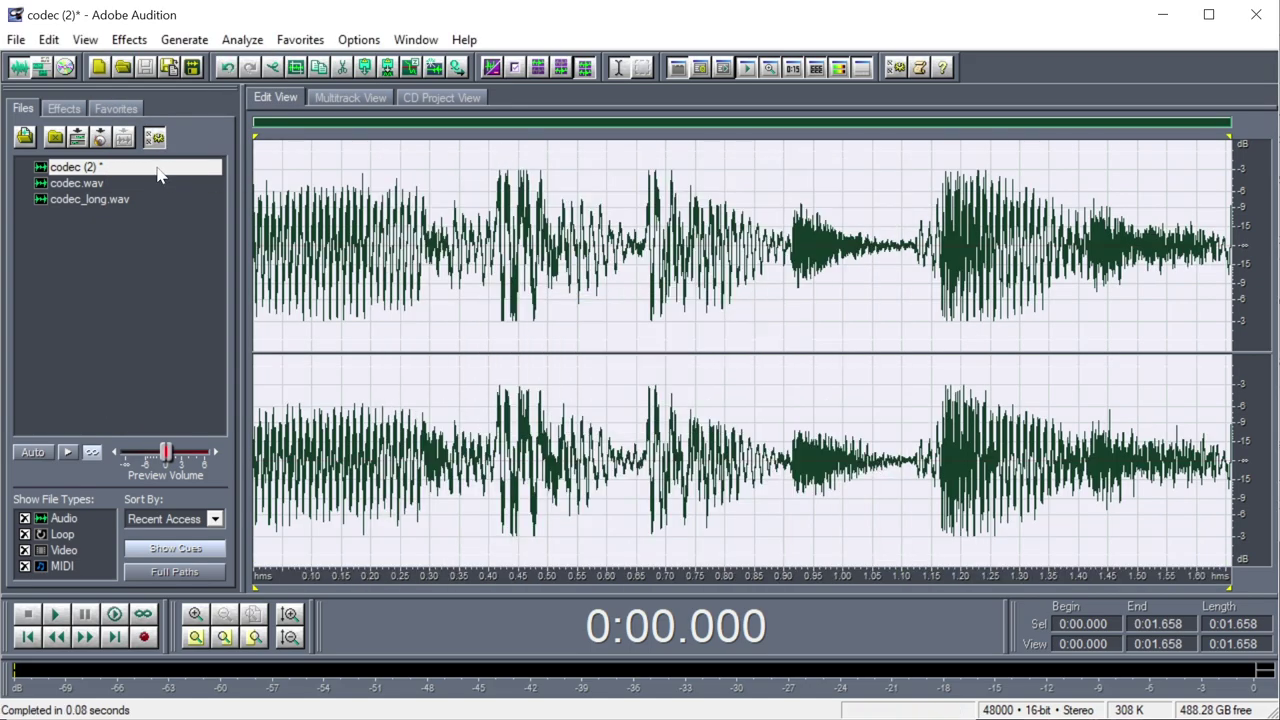
Play the original codec.wav, then the distorted codec (2) copy
double_click(130, 183)
key(space)
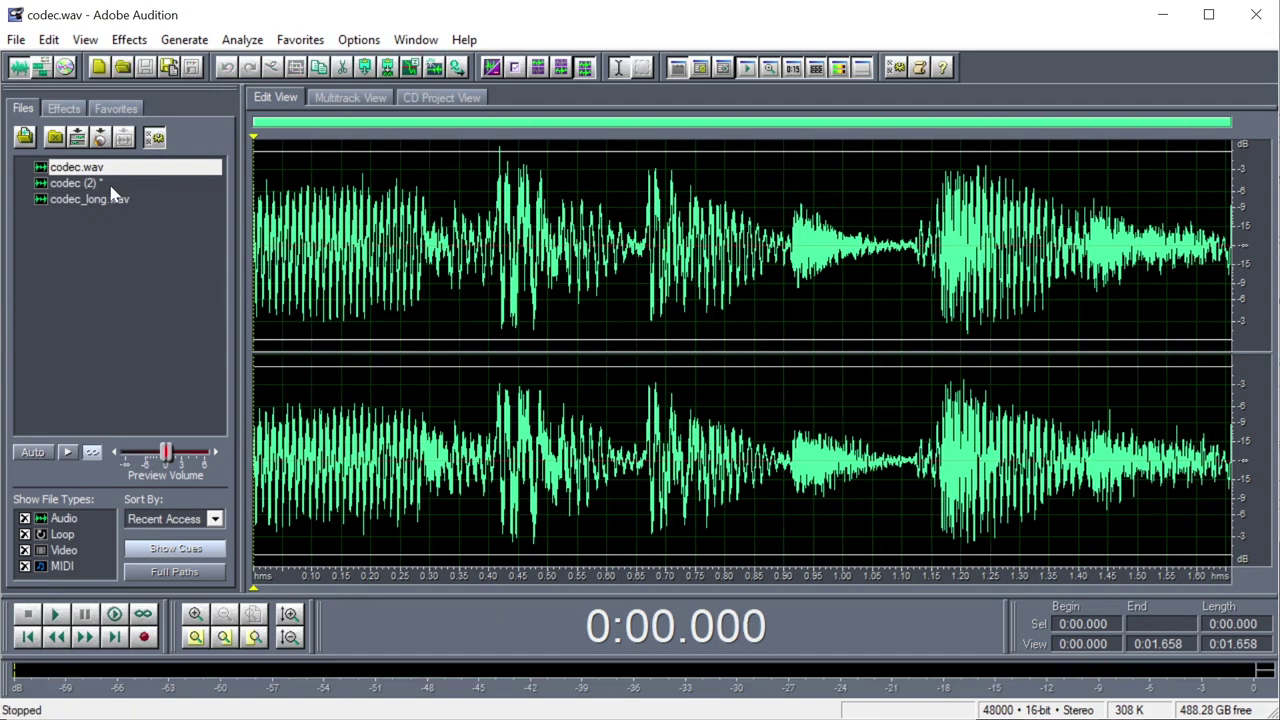
key(Down)
key(space)
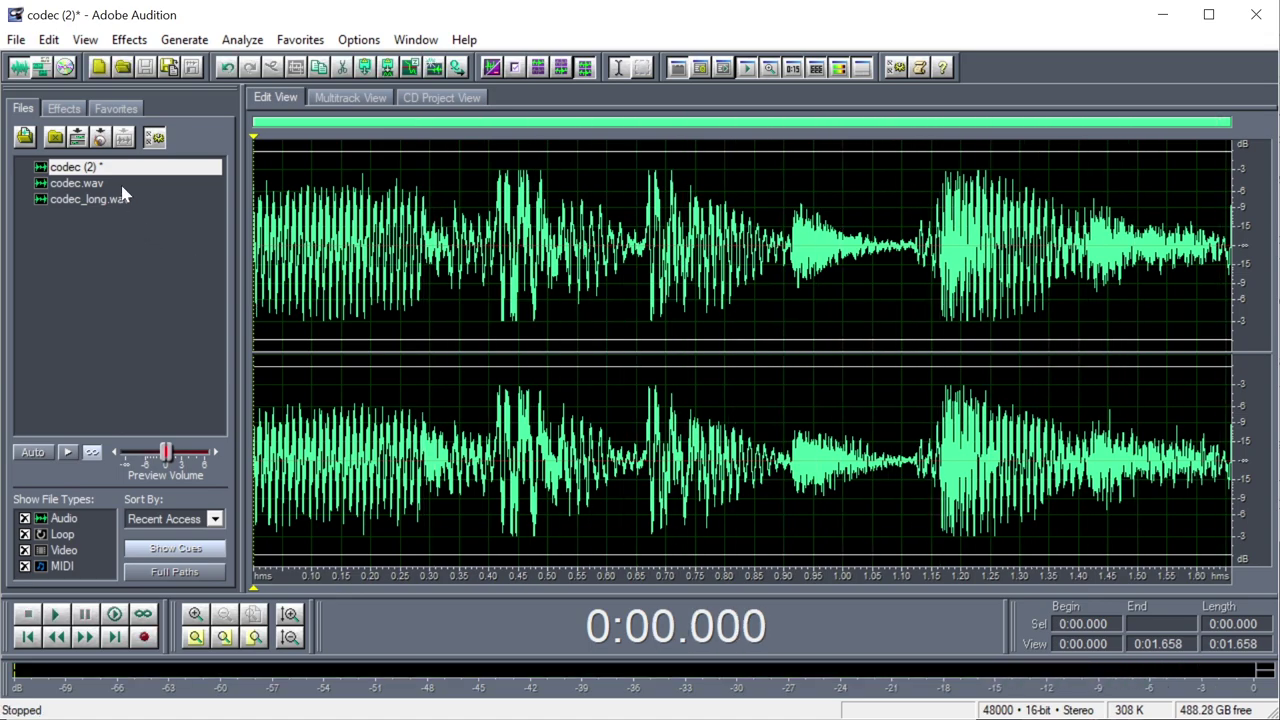
click(67, 42)
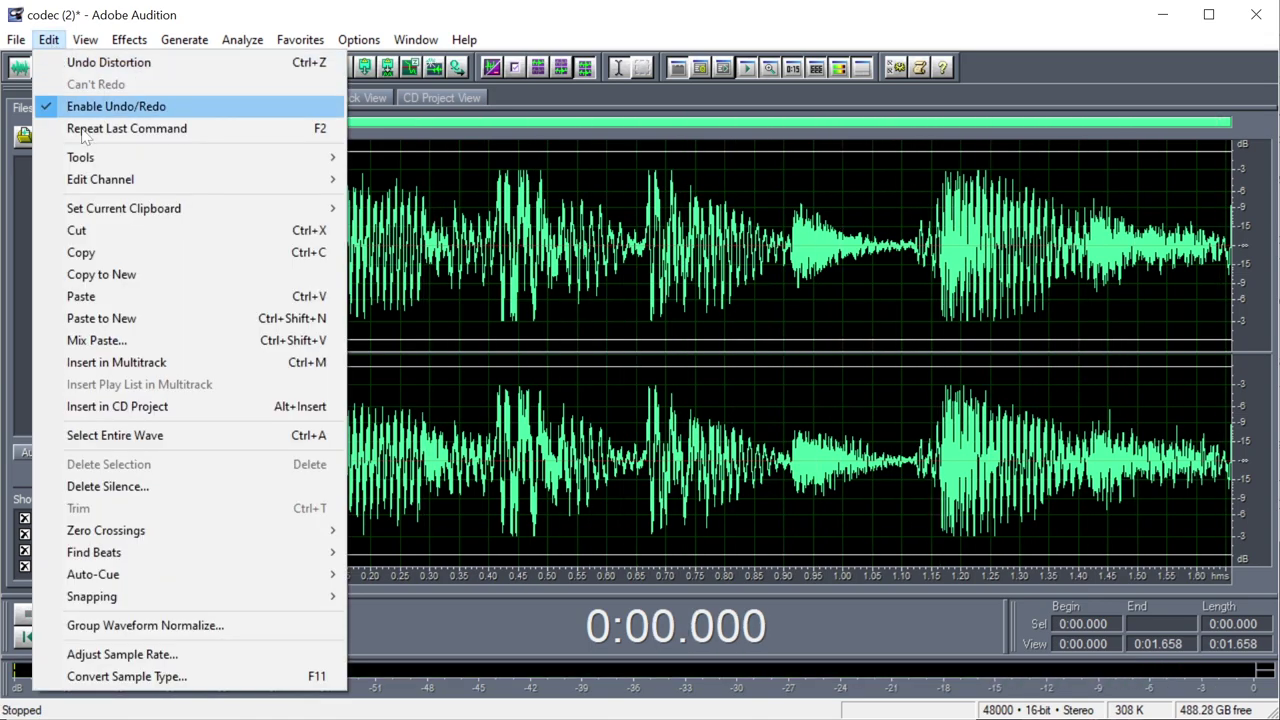
Duplicate the distorted clip into a new file and copy all of the original codec.wav
click(134, 261)
click(119, 200)
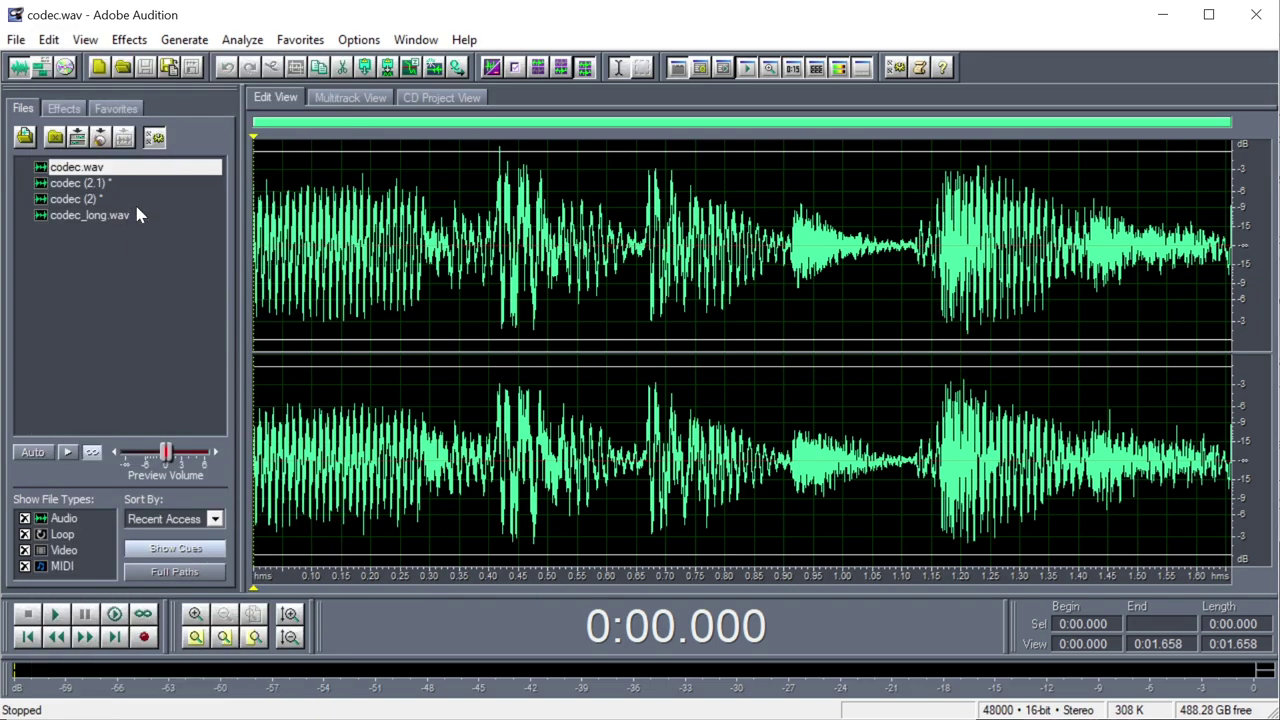
key(ctrl+a)
click(48, 40)
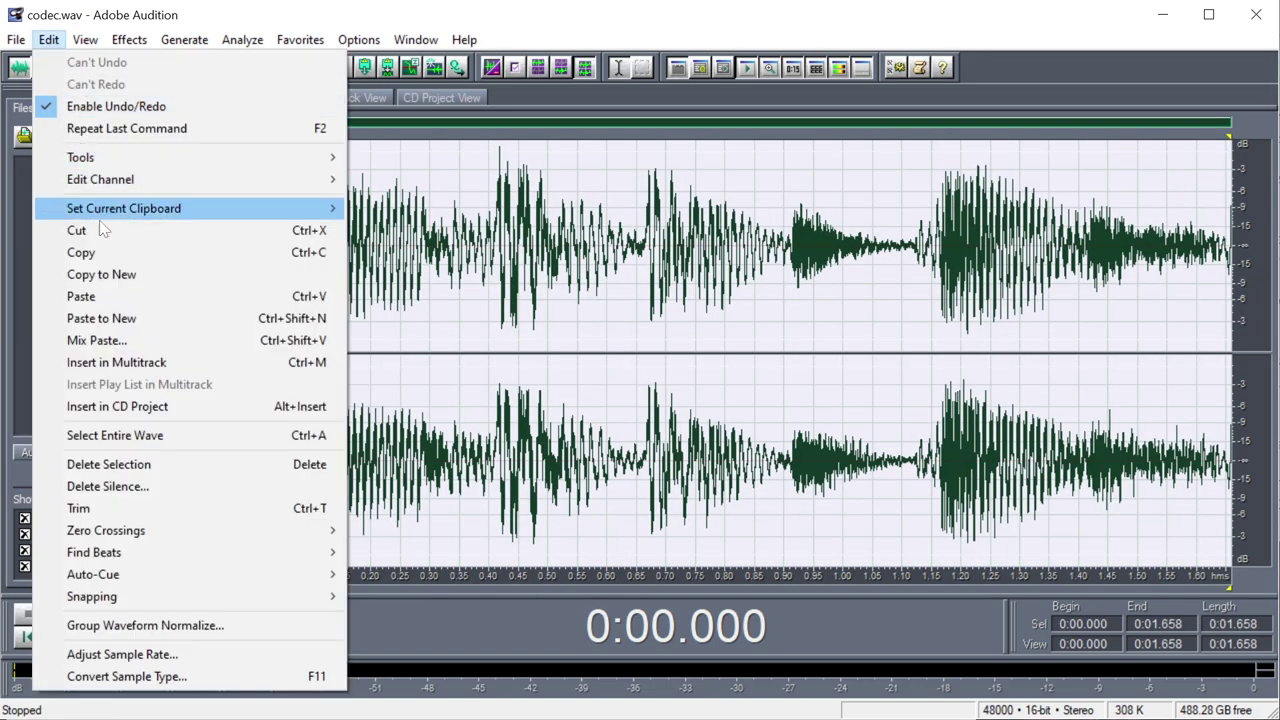
click(100, 272)
Mix Paste the inverted codec.wav into codec (2.1), then clear the selection
click(48, 40)
click(100, 340)
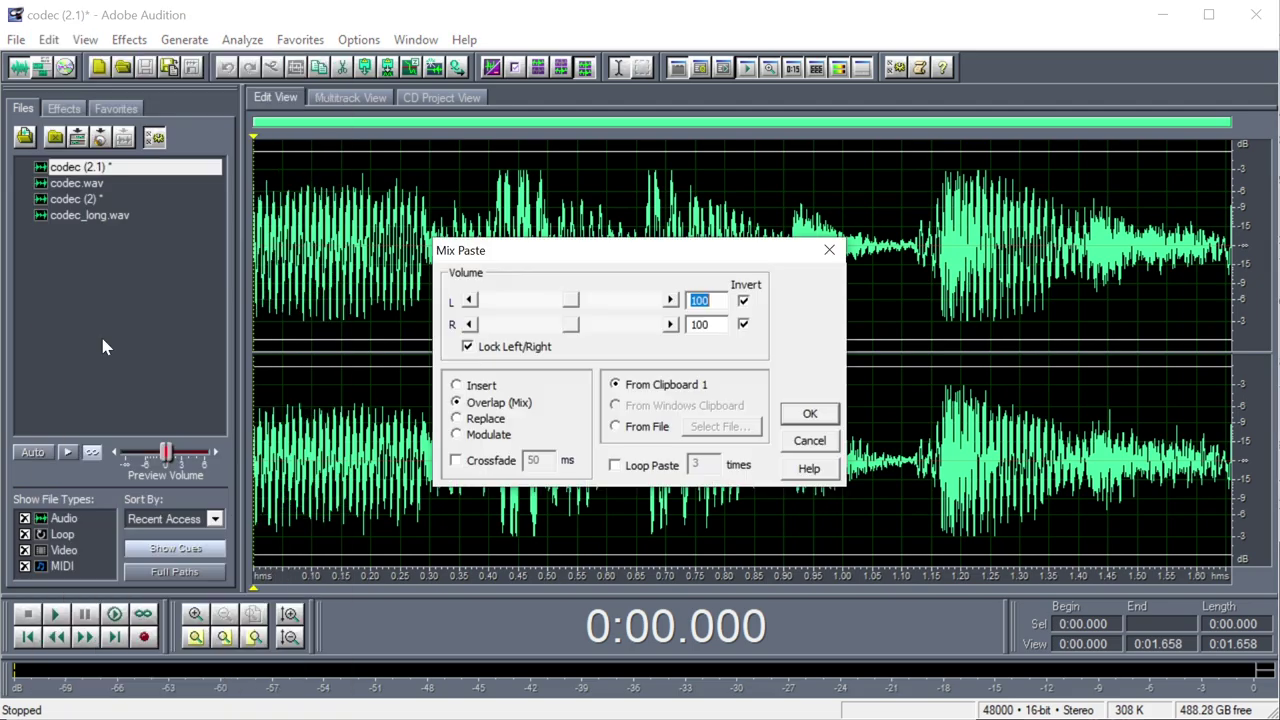
click(810, 416)
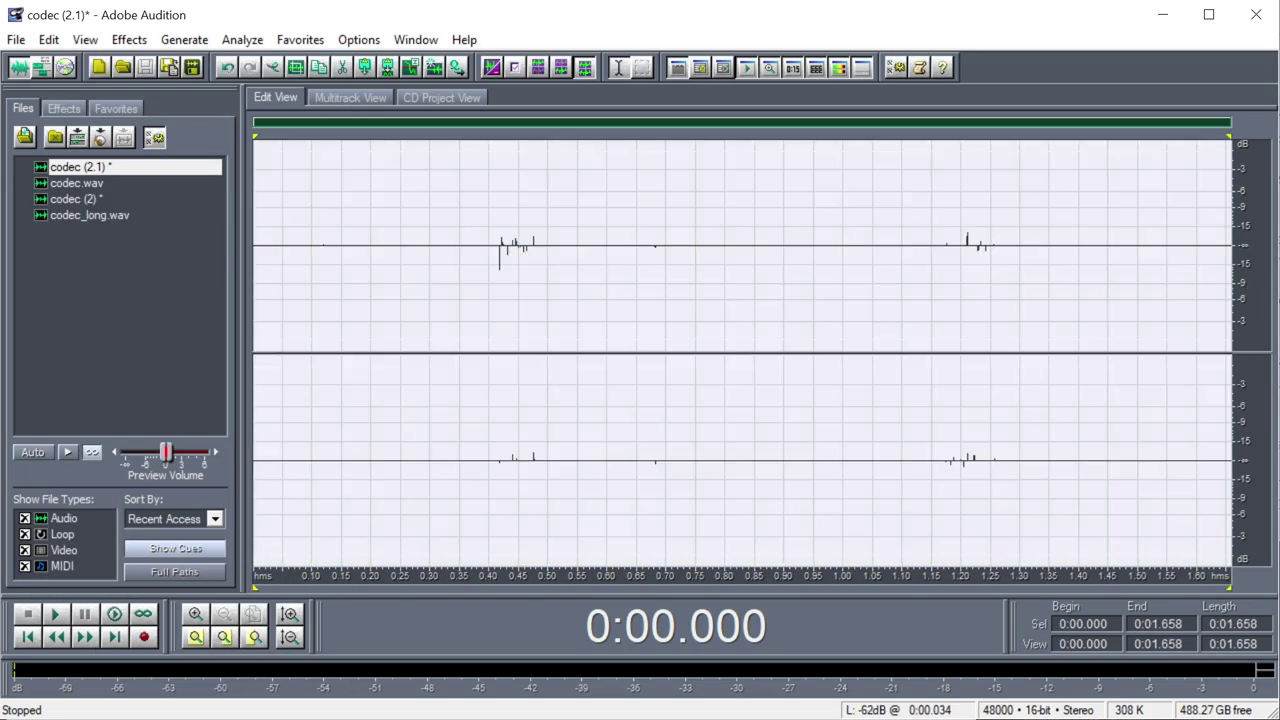
click(253, 312)
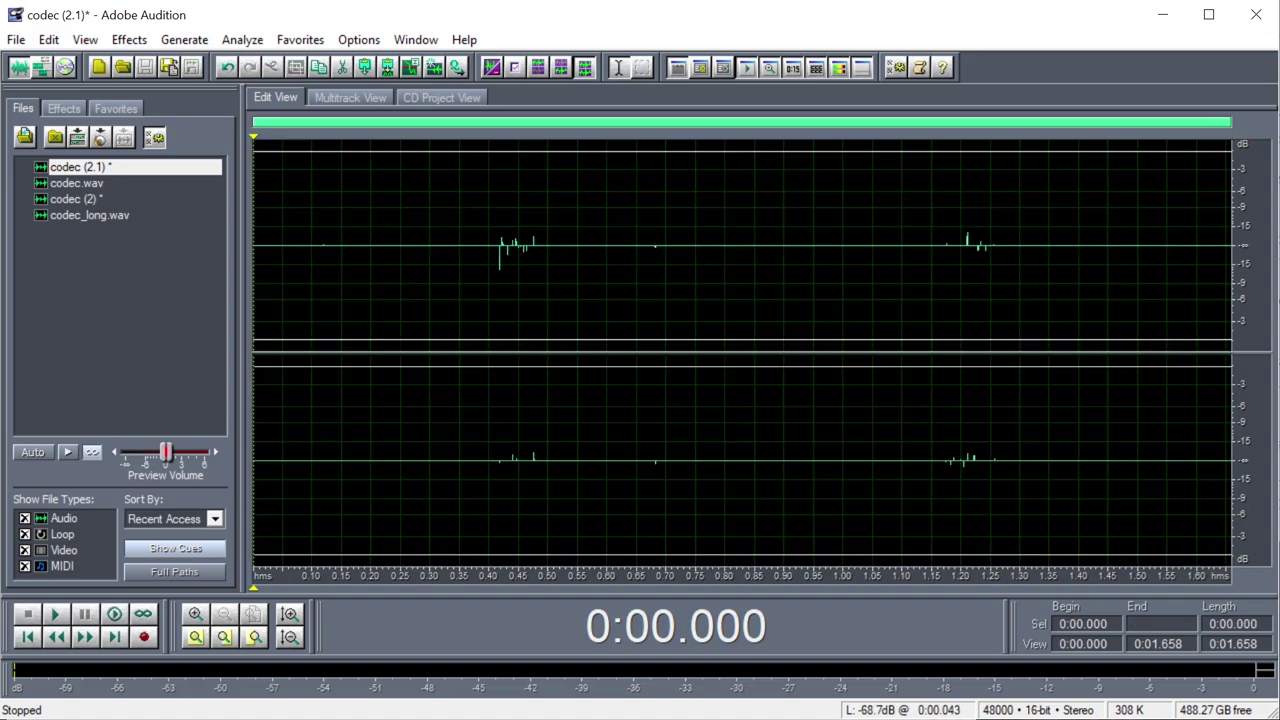
Zoom into the residue burst at 0.40–0.45 s, down to the spike near 0.417 s
drag(490, 300, 518, 300)
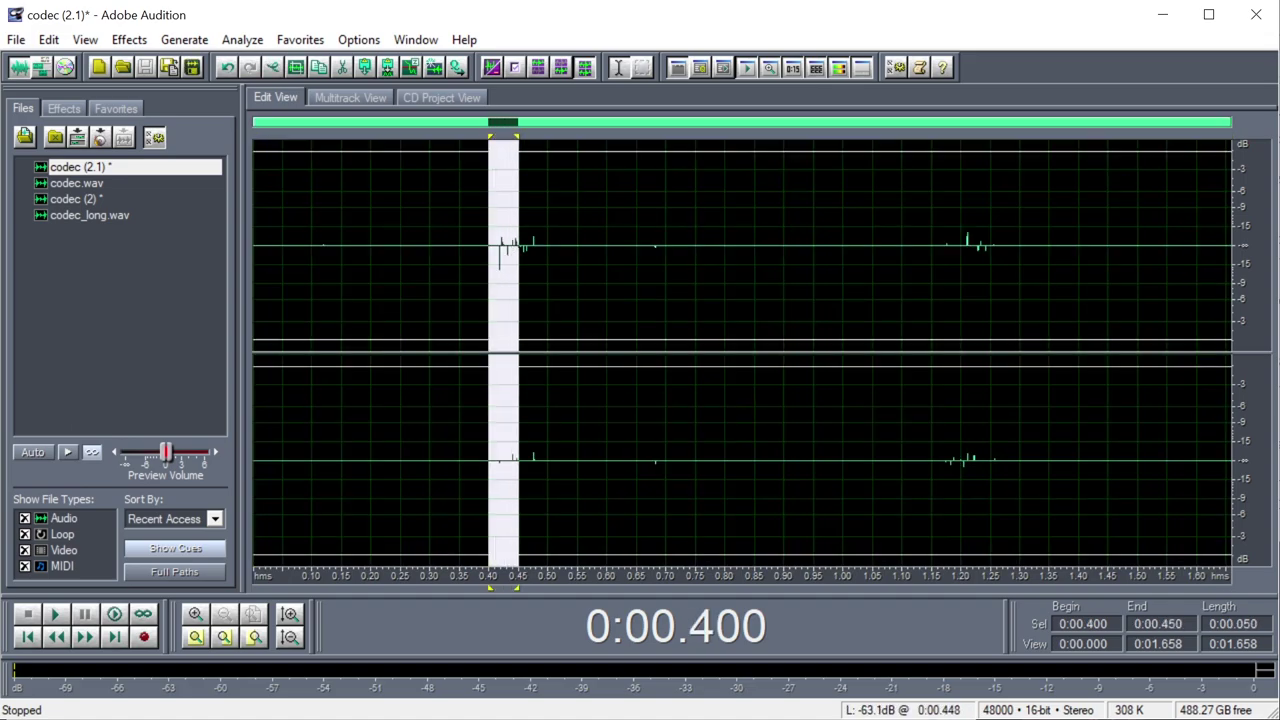
click(204, 640)
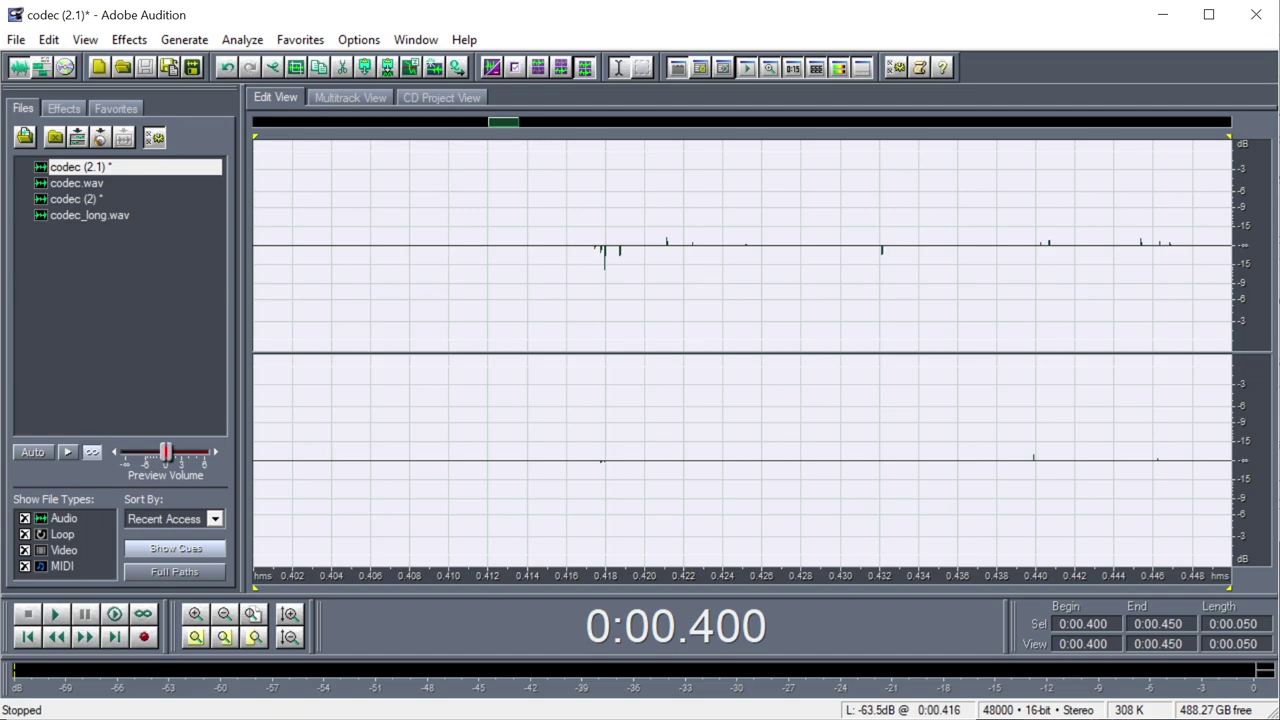
drag(578, 300, 624, 300)
click(203, 641)
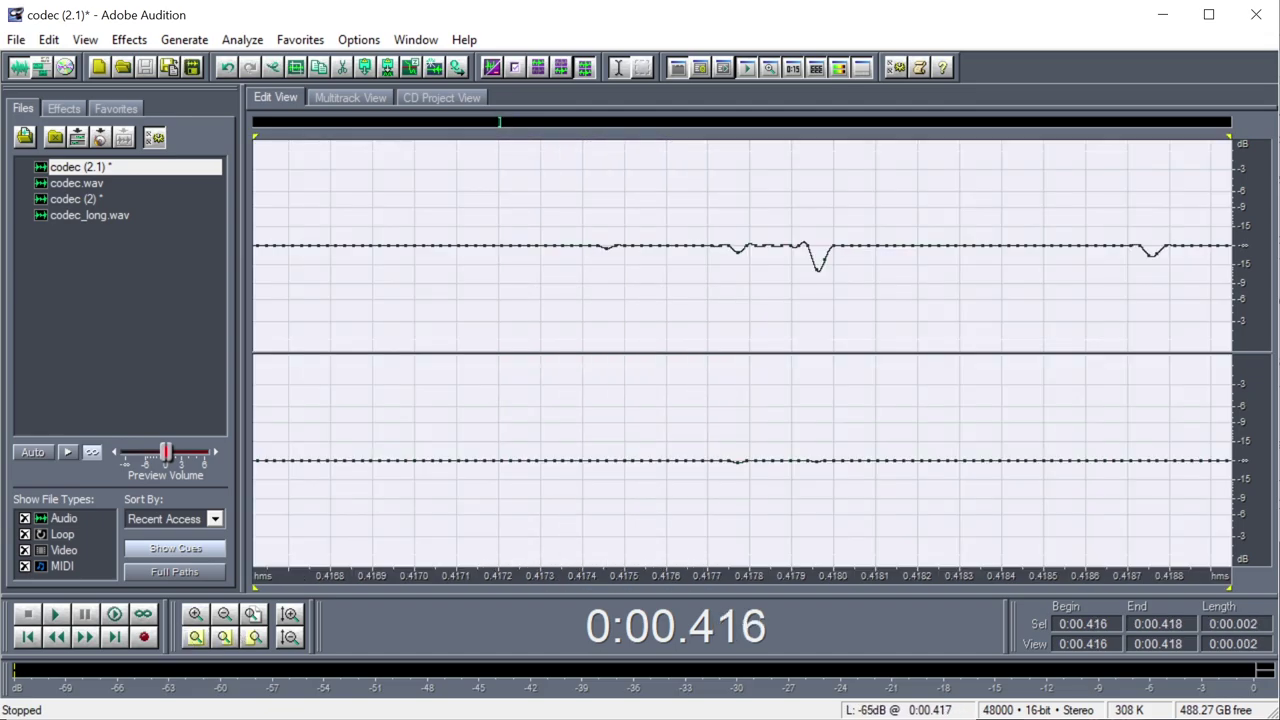
click(812, 300)
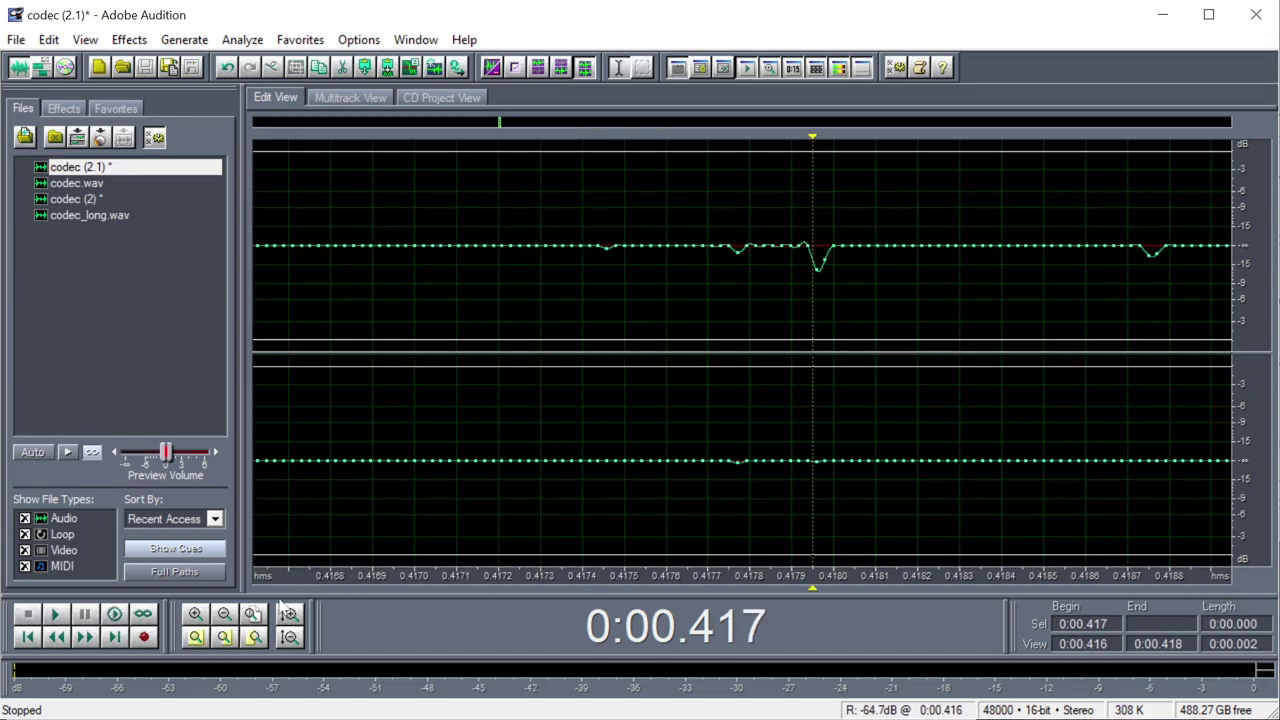
Zoom out to the whole residue file and show its Frequency Analysis
click(255, 615)
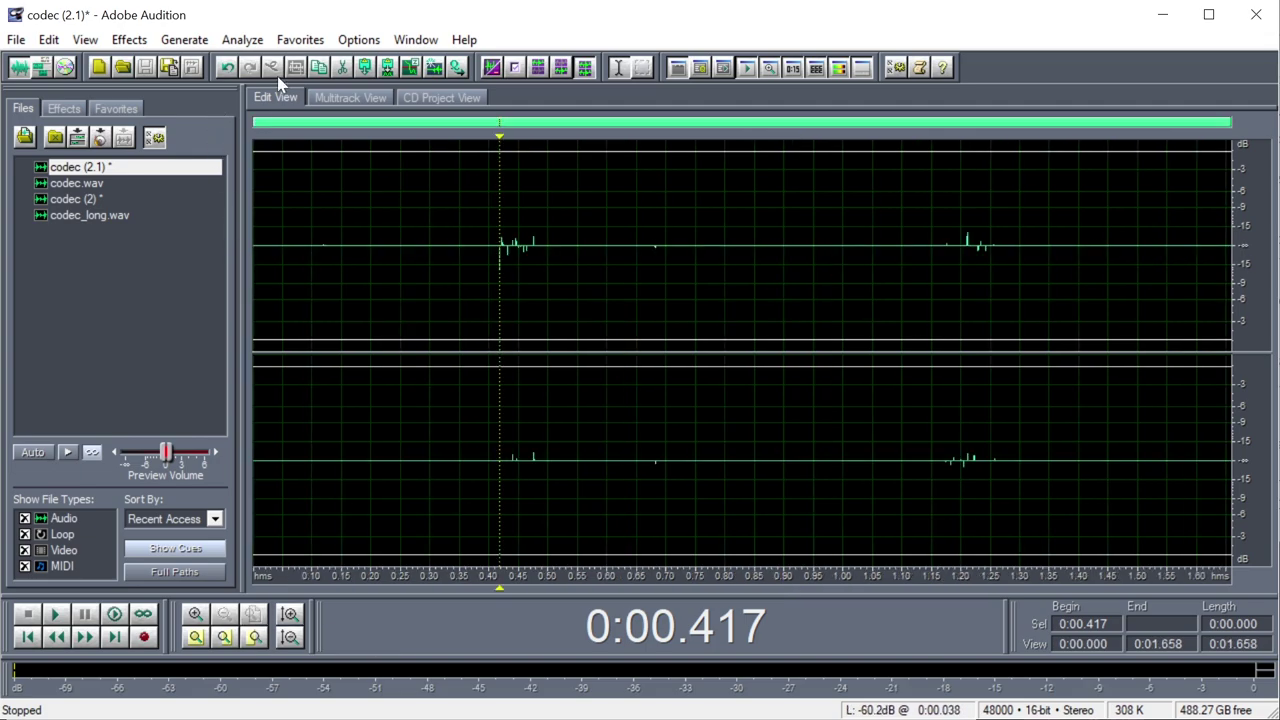
click(242, 39)
click(265, 58)
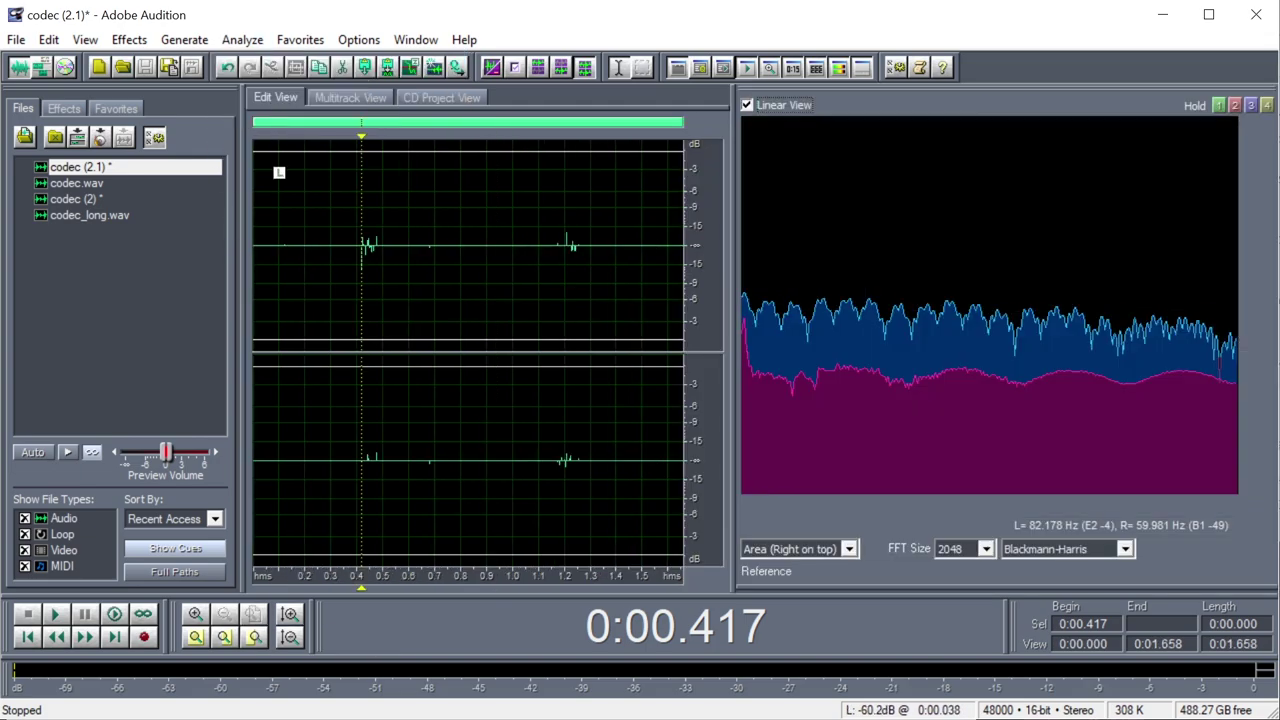
Play codec (2.1) from the start while watching the spectrum, then select the entire left channel
click(255, 468)
key(space)
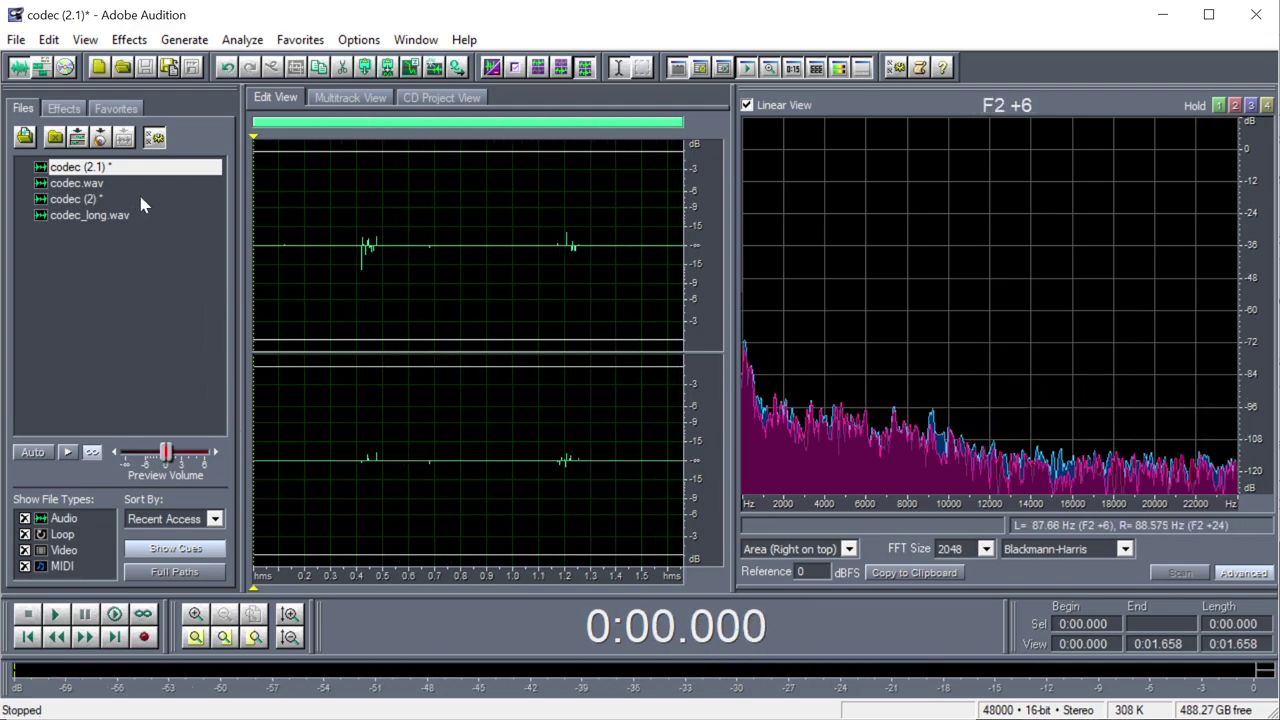
drag(253, 175, 716, 175)
Copy the left-channel residue, silence codec.wav's right channel, and paste the residue there
click(49, 40)
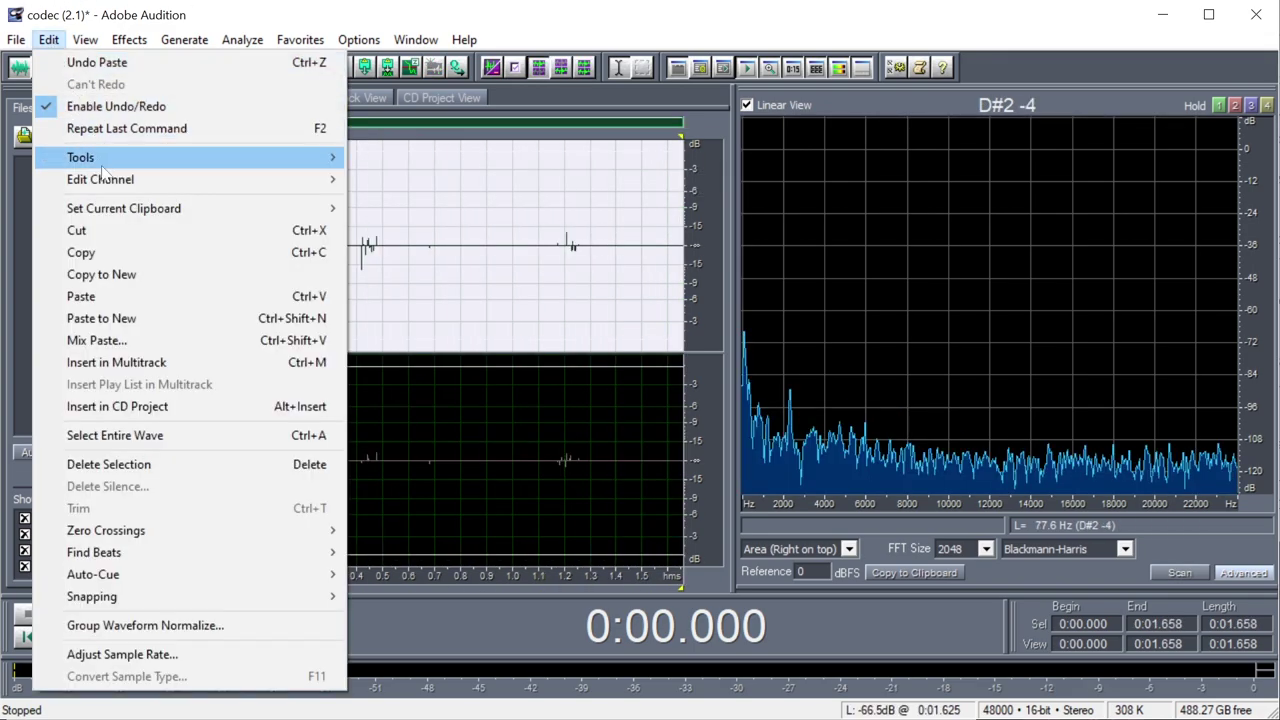
click(104, 253)
double_click(88, 197)
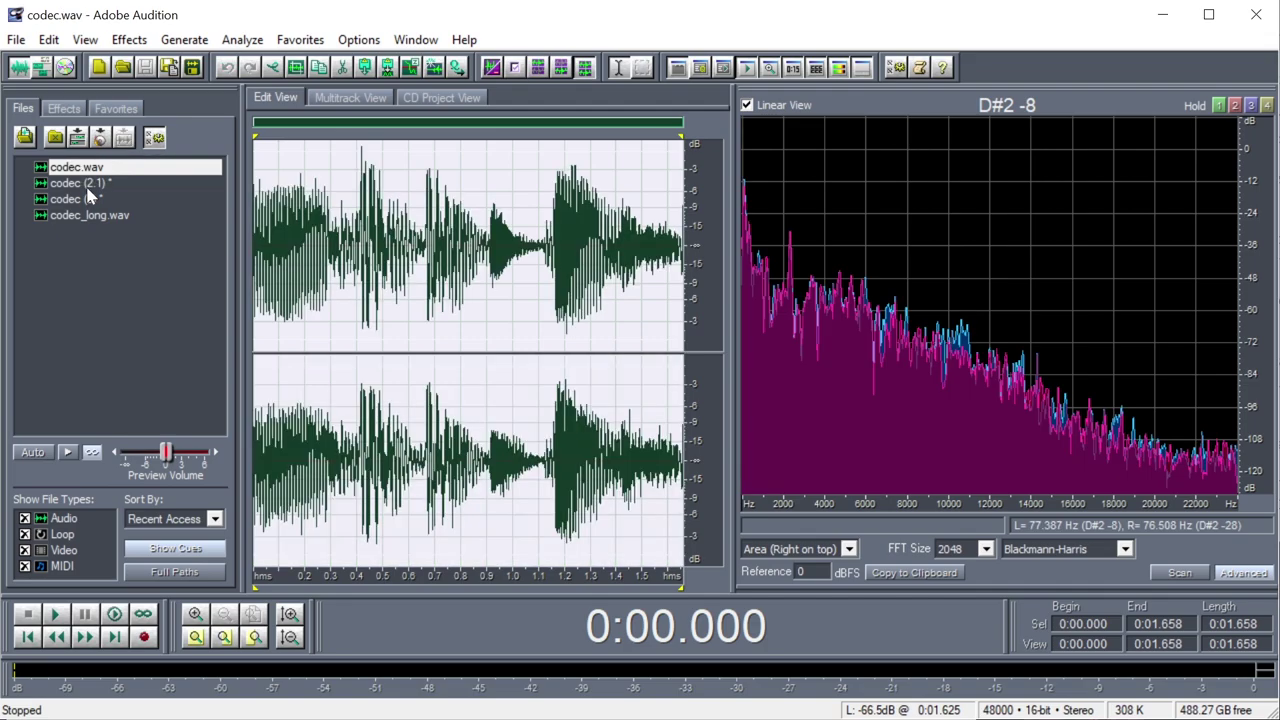
drag(253, 565, 700, 565)
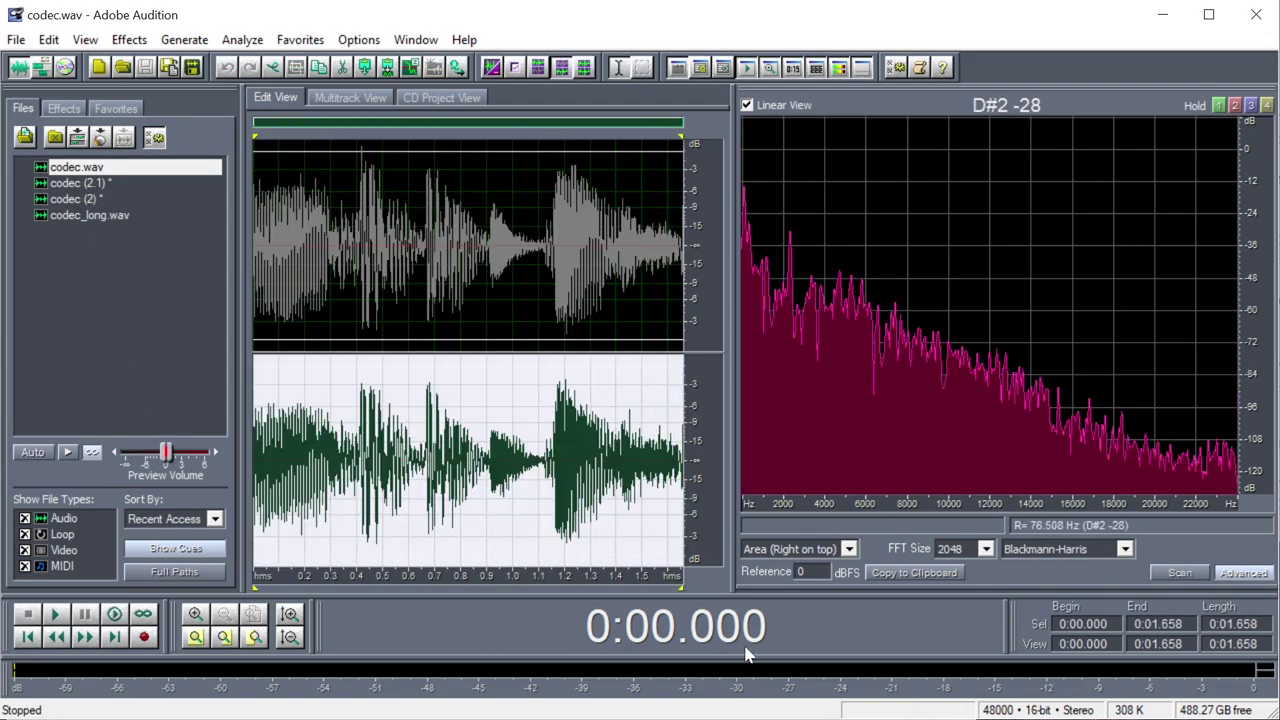
key(Delete)
click(49, 40)
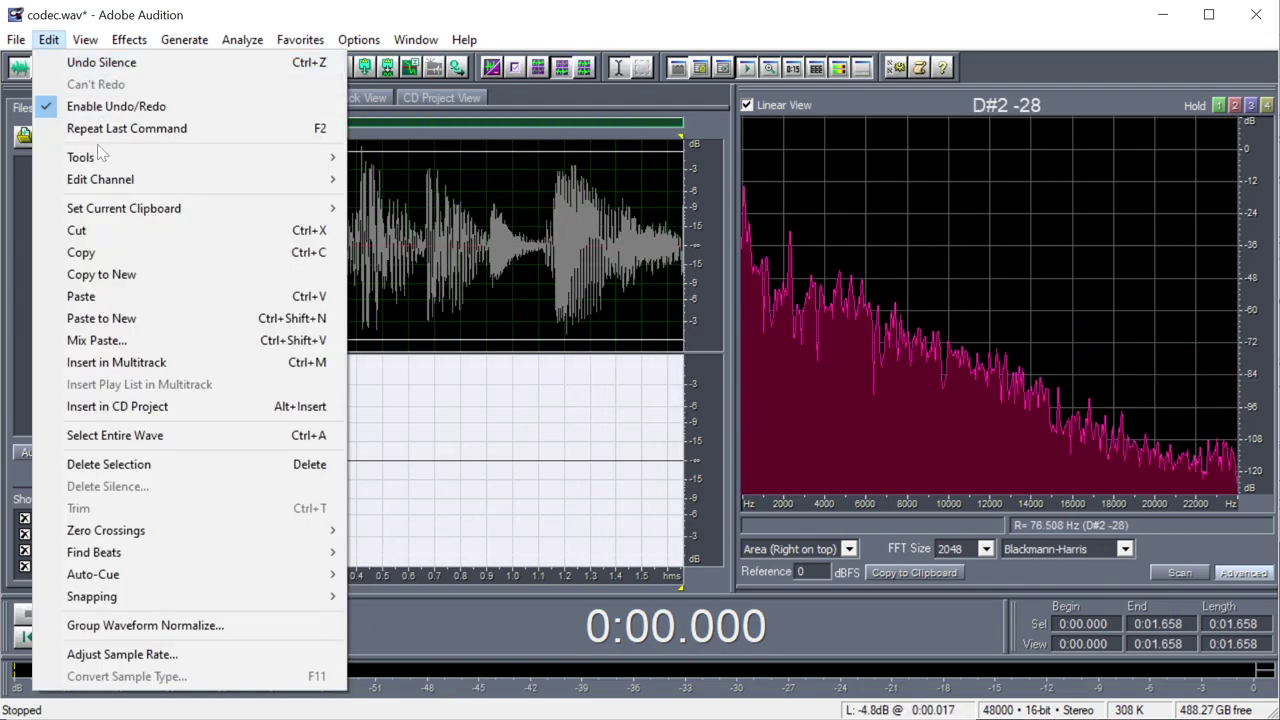
click(108, 298)
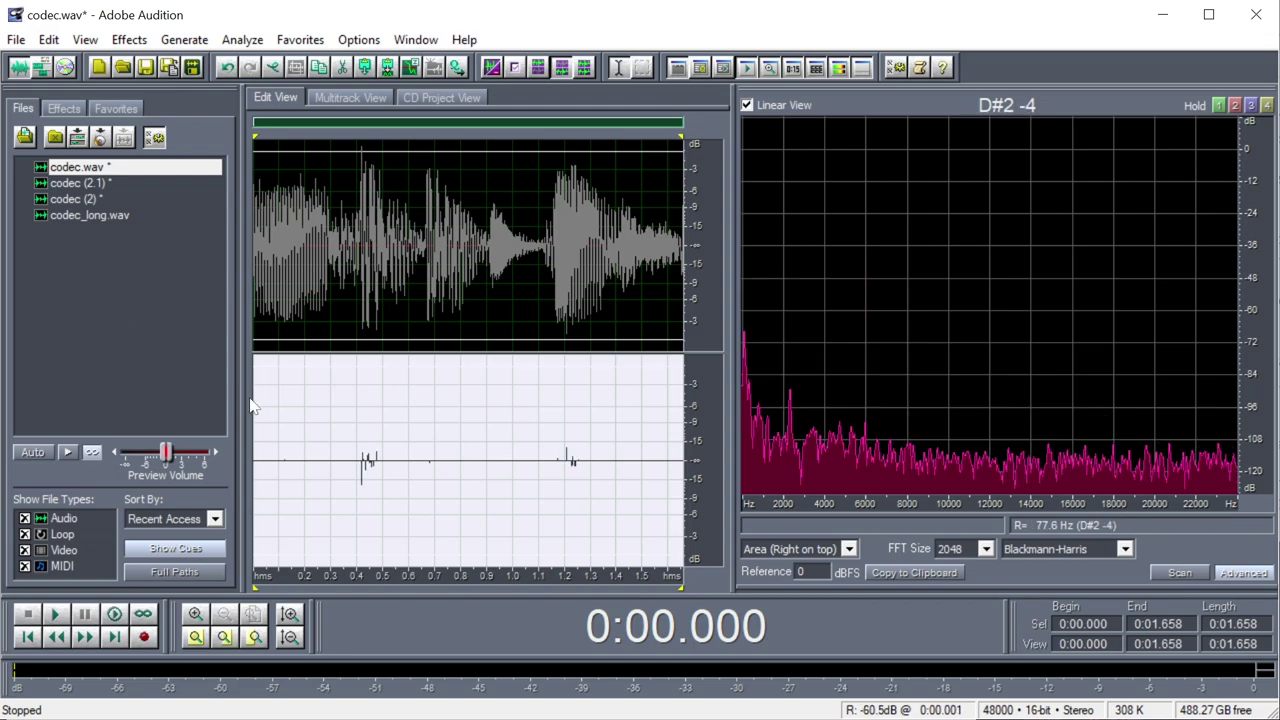
Check the spike near 0.416 s, then play both channels from the start to compare spectra
click(363, 350)
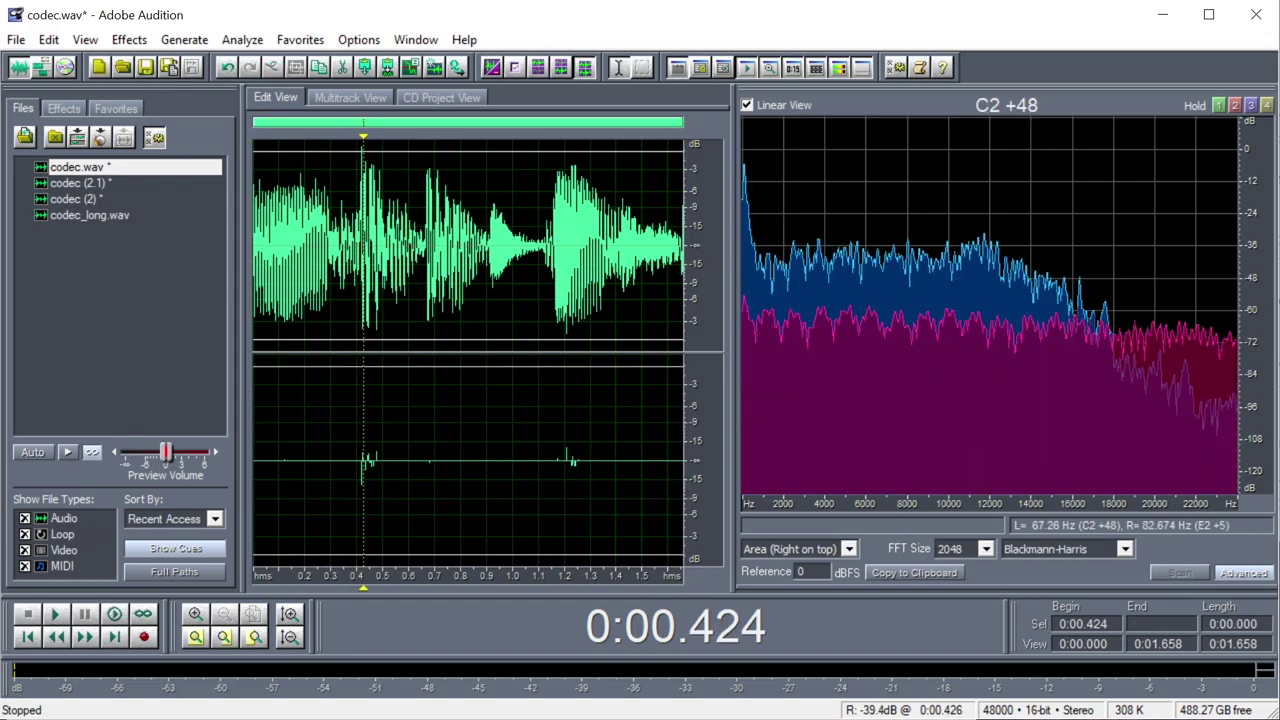
key(Left)
key(Left)
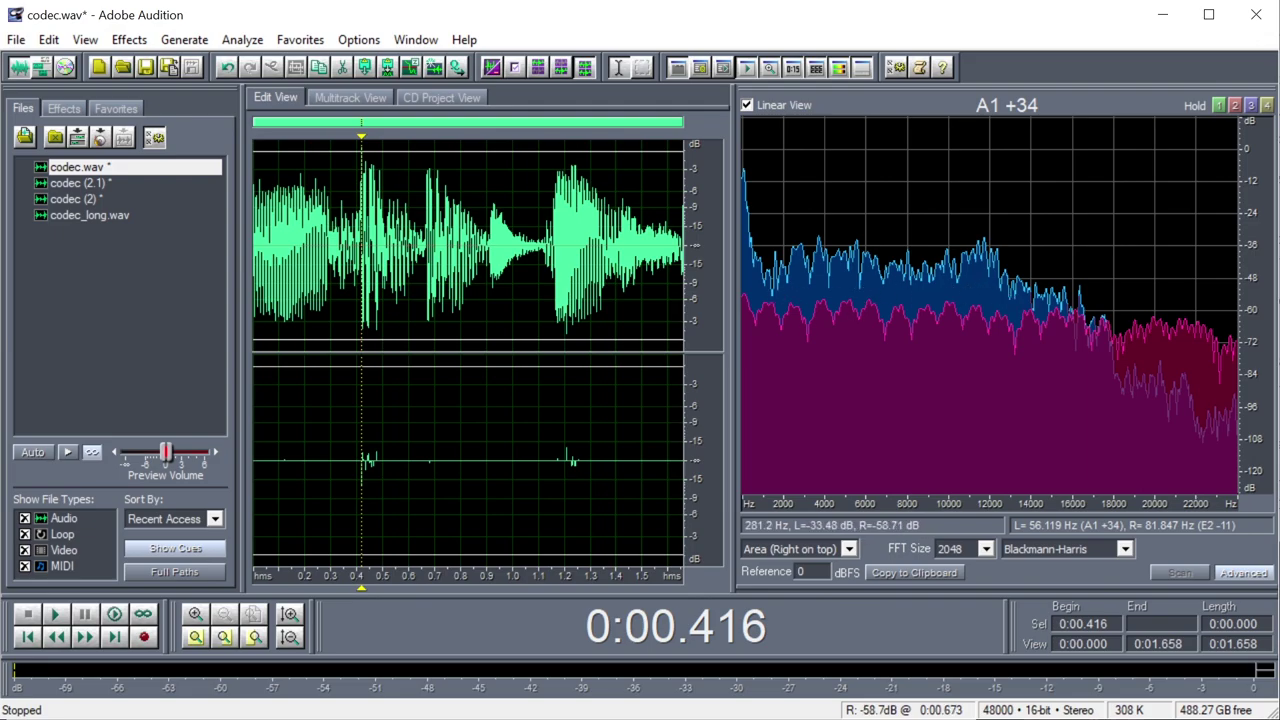
key(Home)
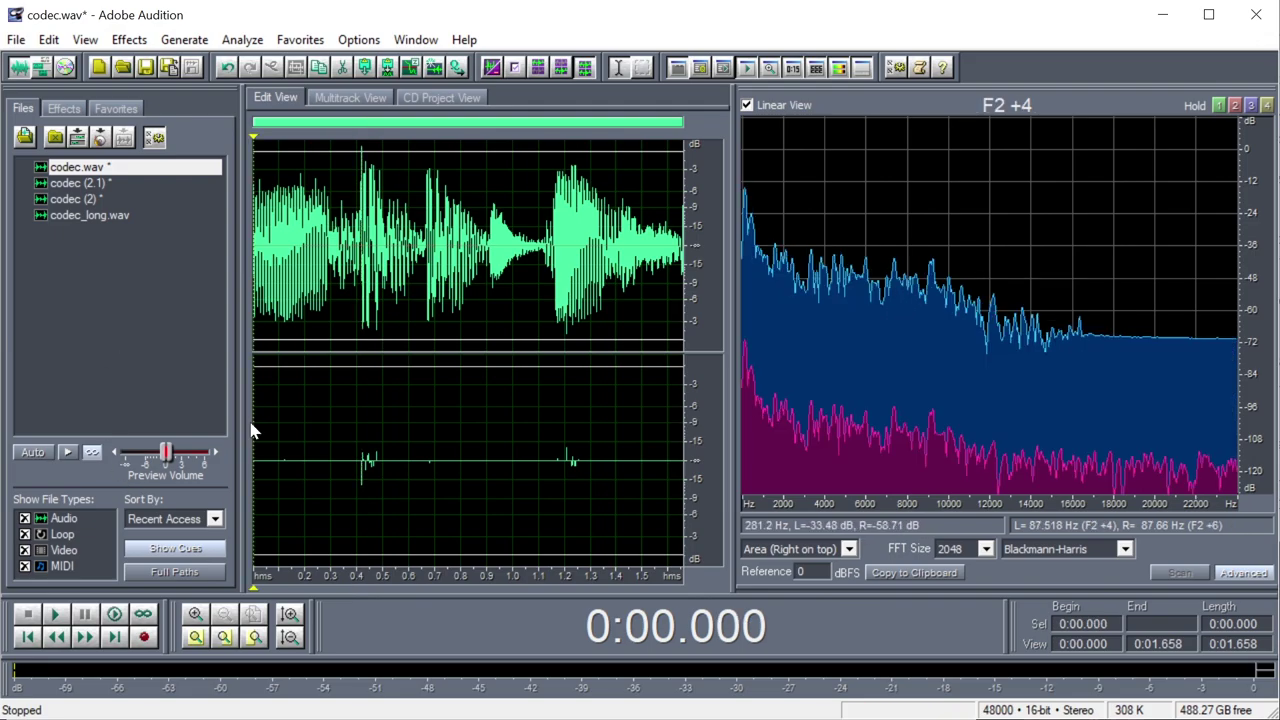
key(space)
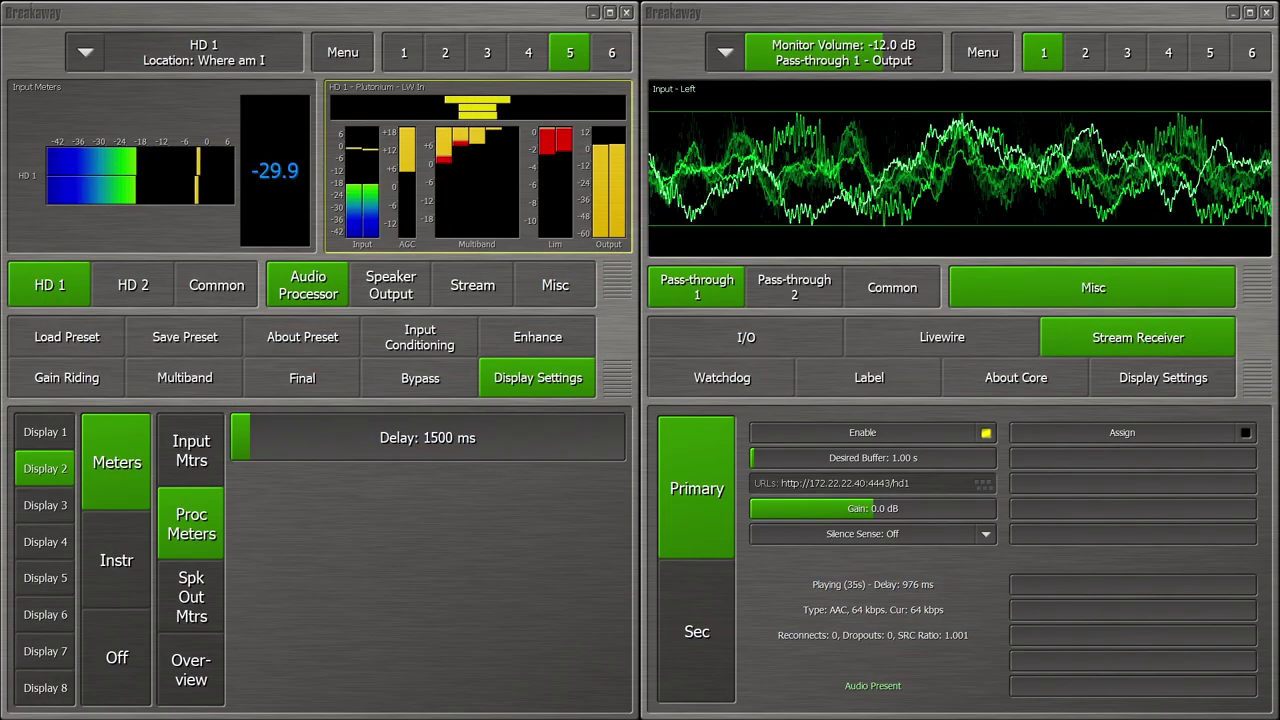
Switch to HD 2, monitor Pass-through 2, and drop its Final Limiter Drive to -2.00 dB
click(85, 338)
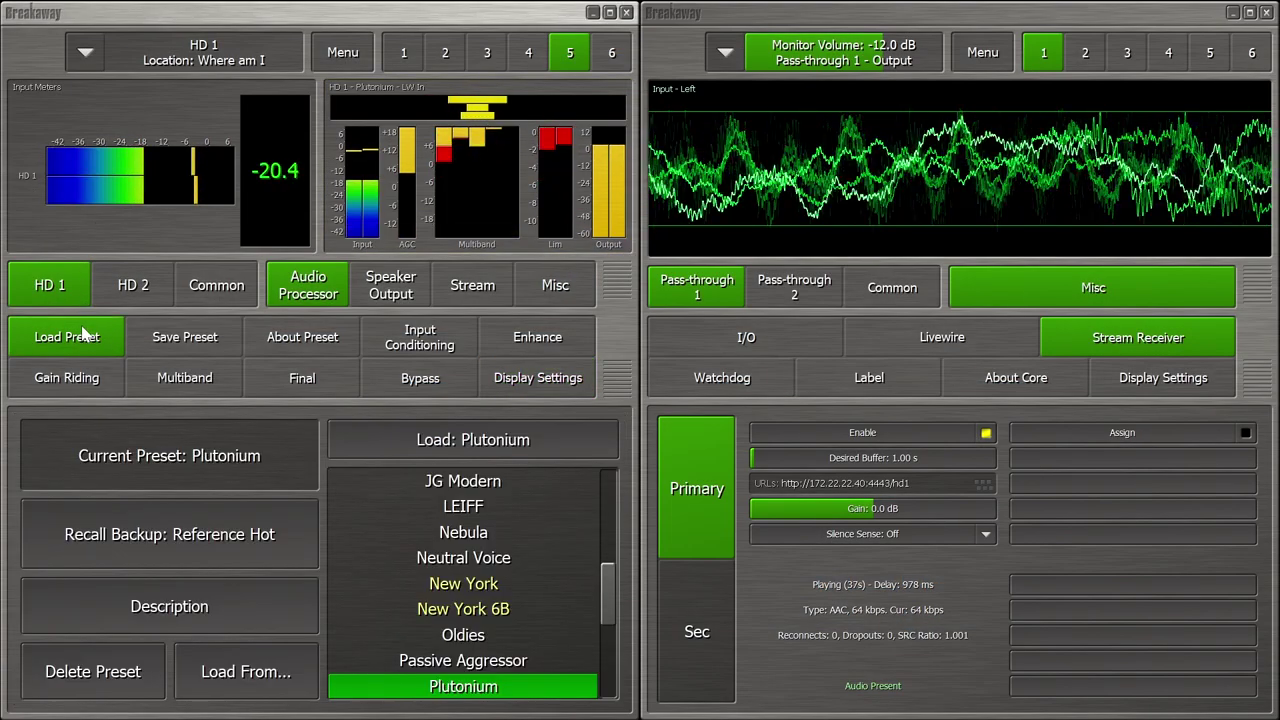
click(150, 296)
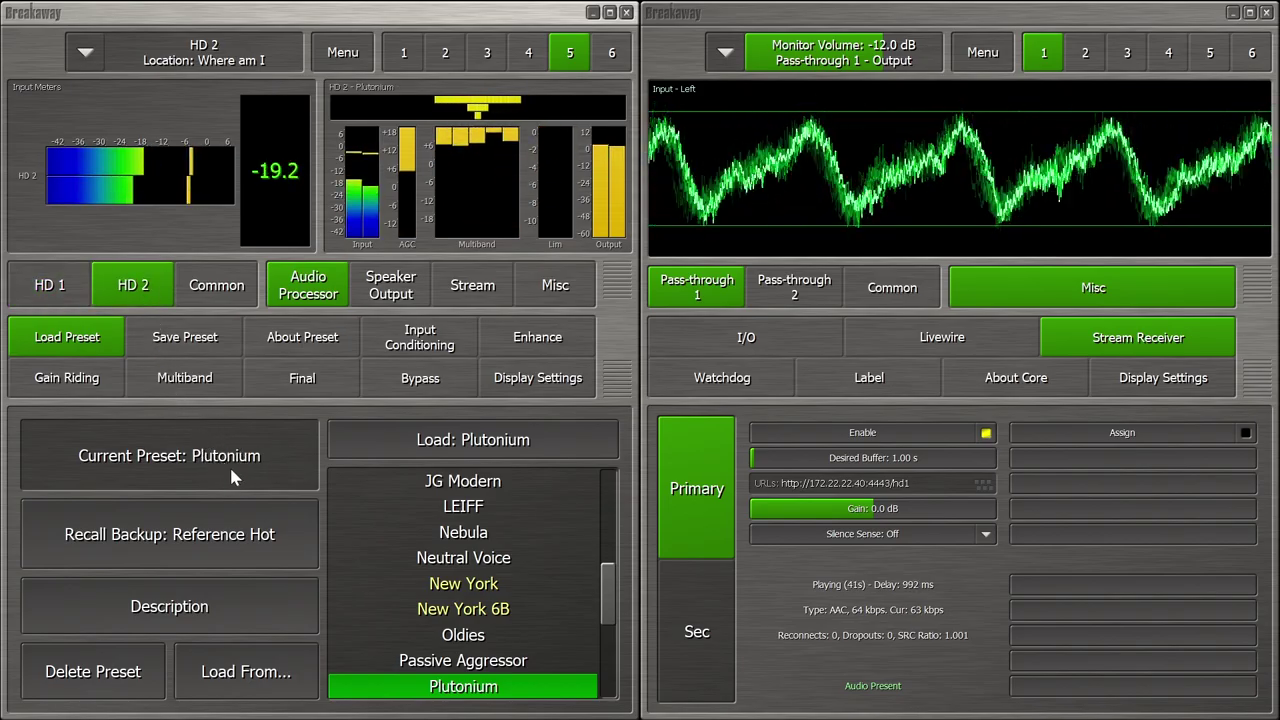
click(800, 290)
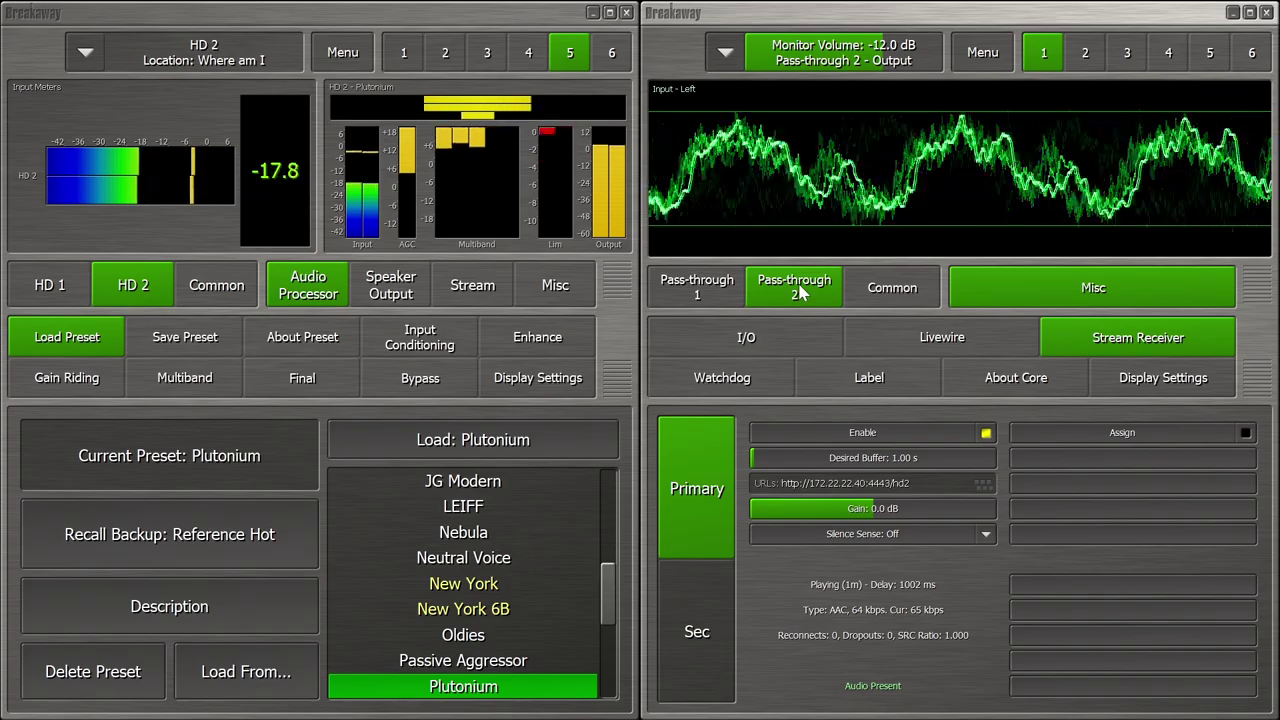
click(303, 389)
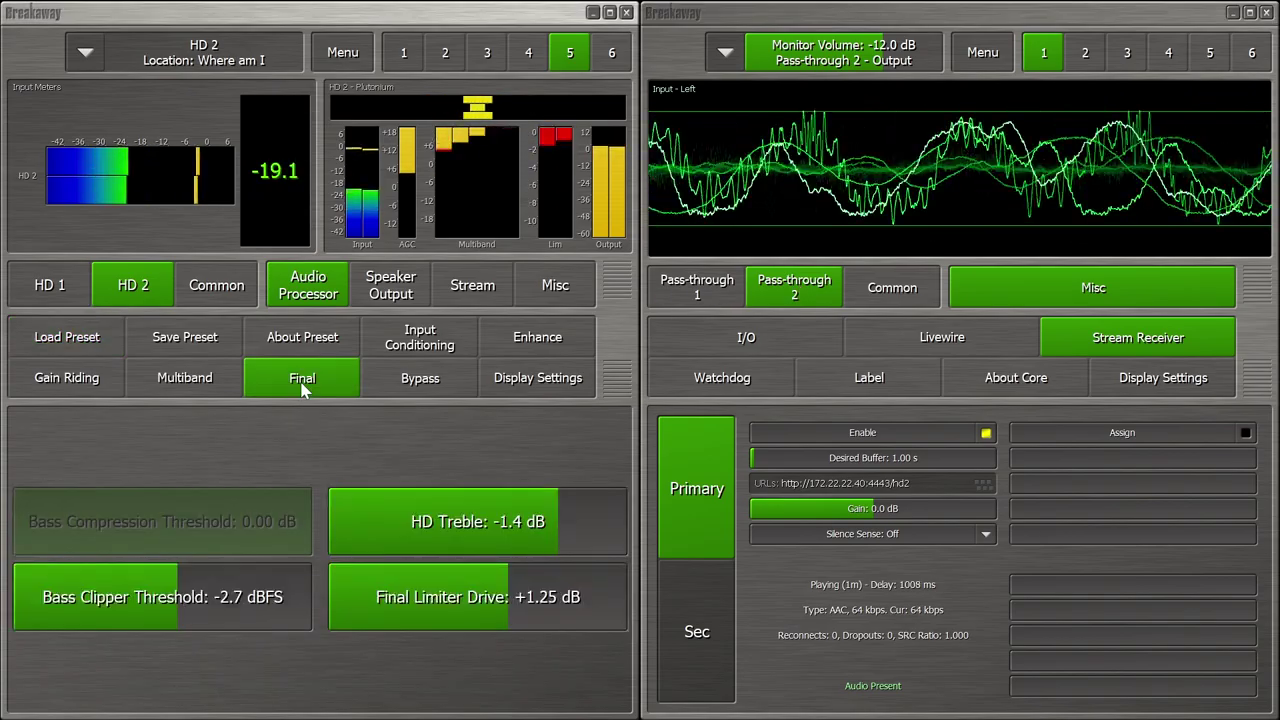
mouse_move(470, 566)
mouse_down()
mouse_move(449, 597)
mouse_move(429, 597)
mouse_up()
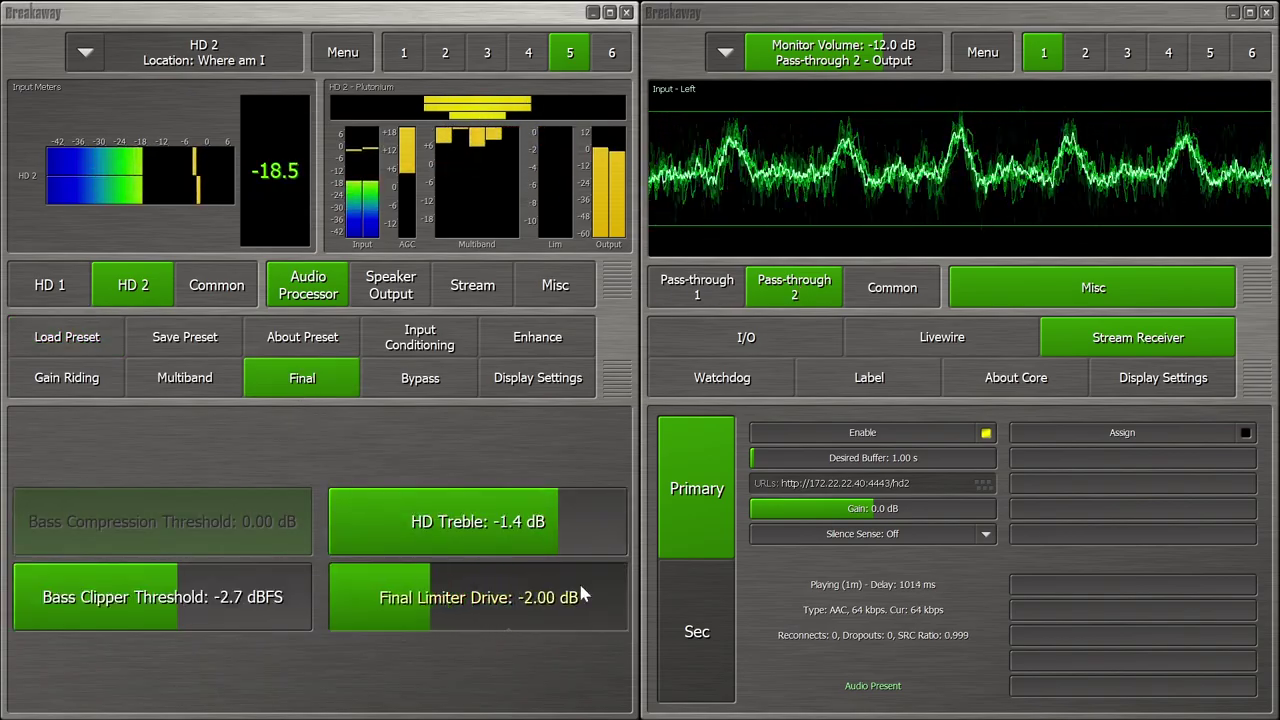
Set HD 1 Encoder 1's custom stream gain from 0.0 to -3.0 dB and monitor Pass-through 1
click(63, 292)
click(483, 300)
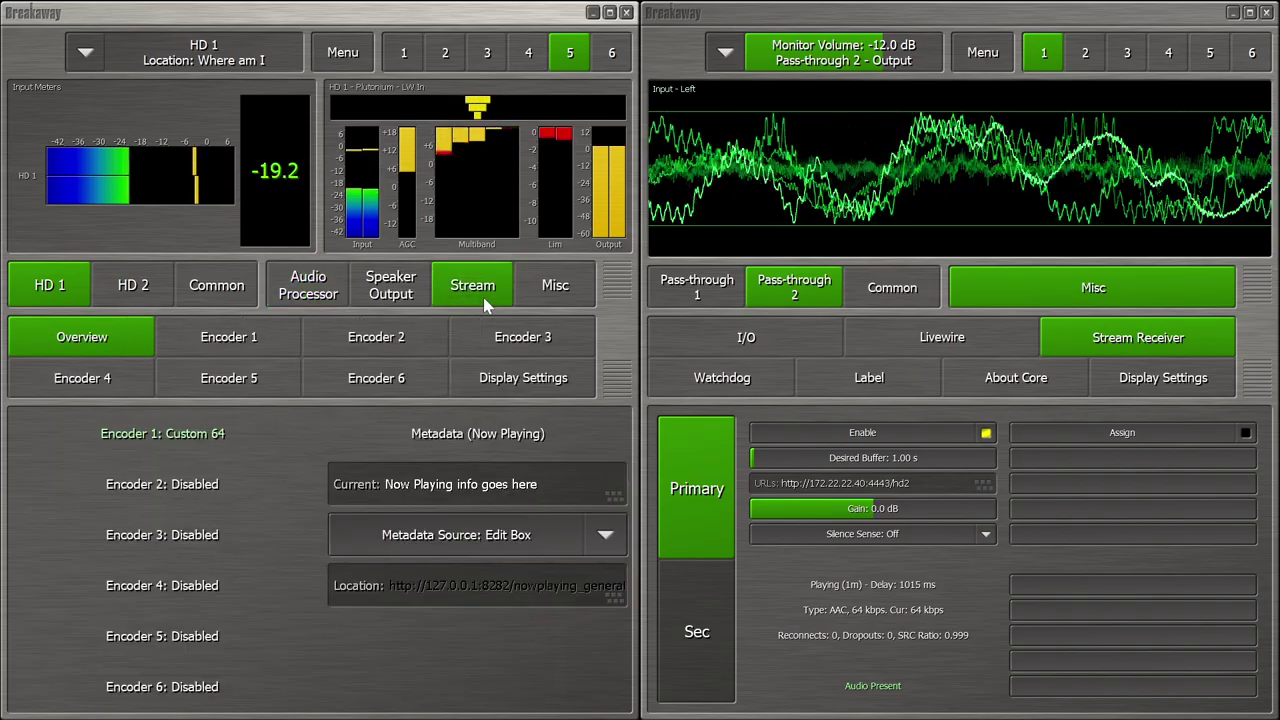
click(255, 340)
click(91, 610)
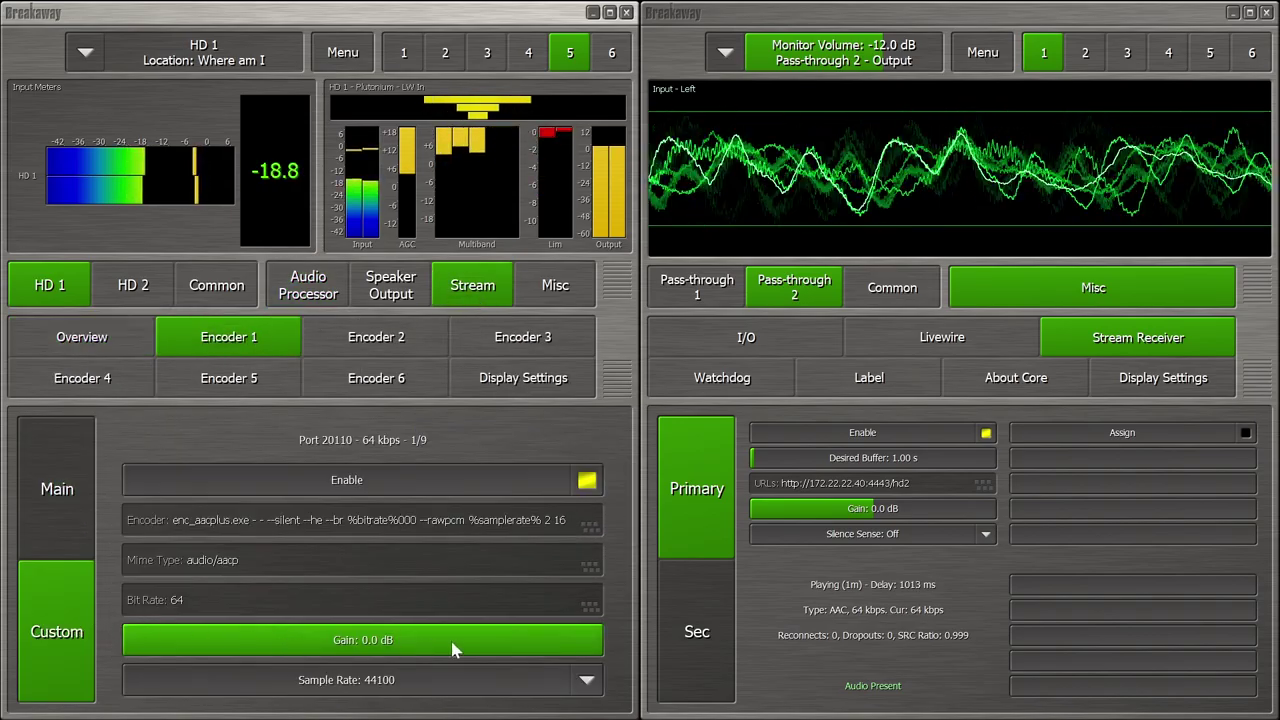
drag(578, 640, 372, 640)
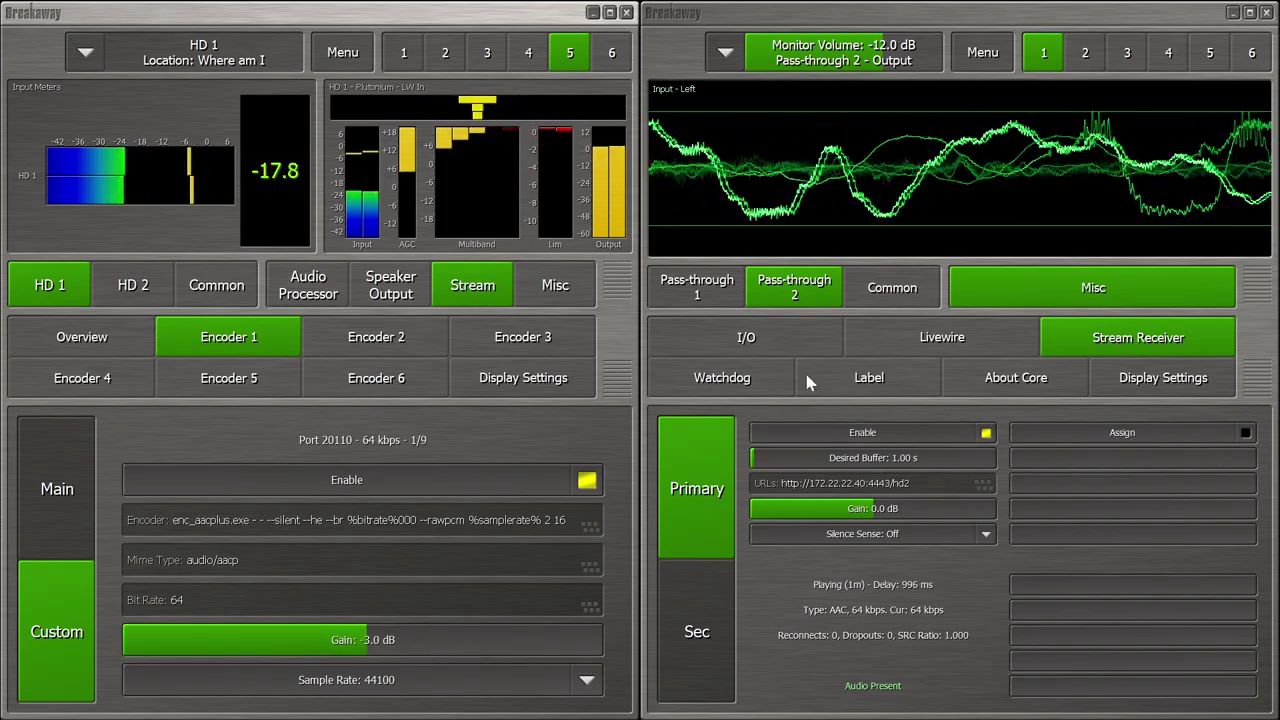
click(690, 290)
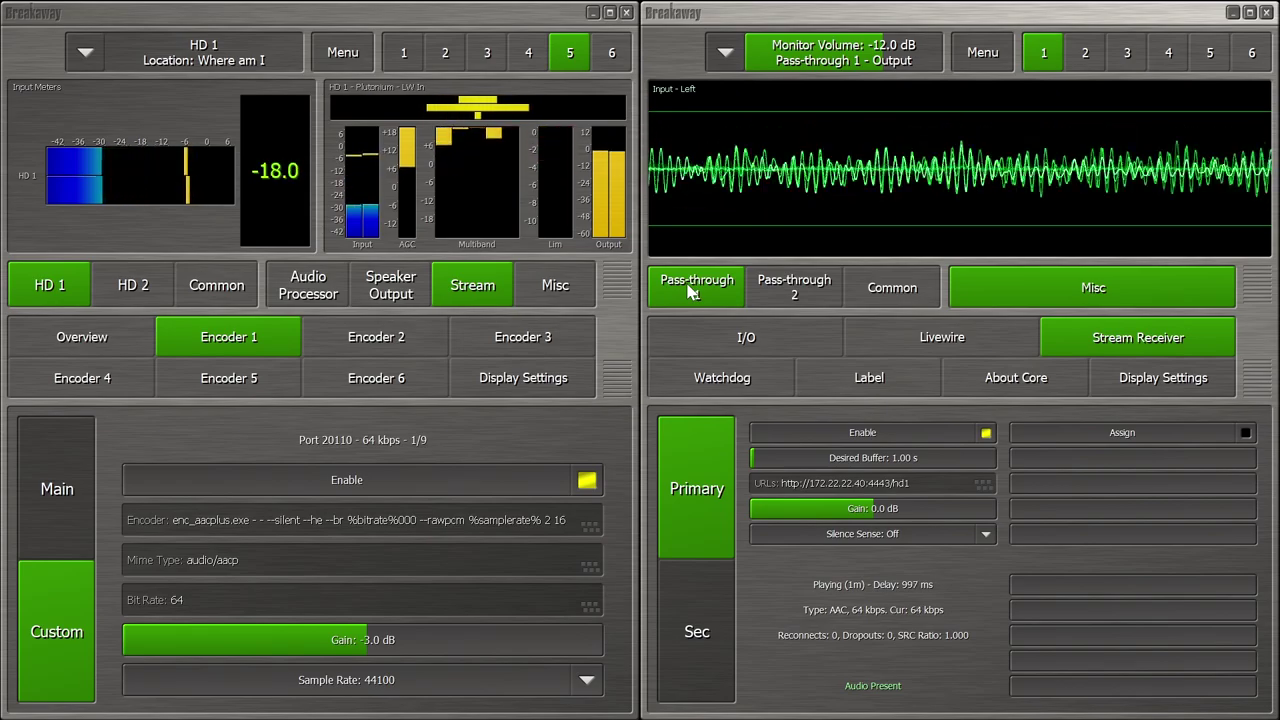
click(772, 300)
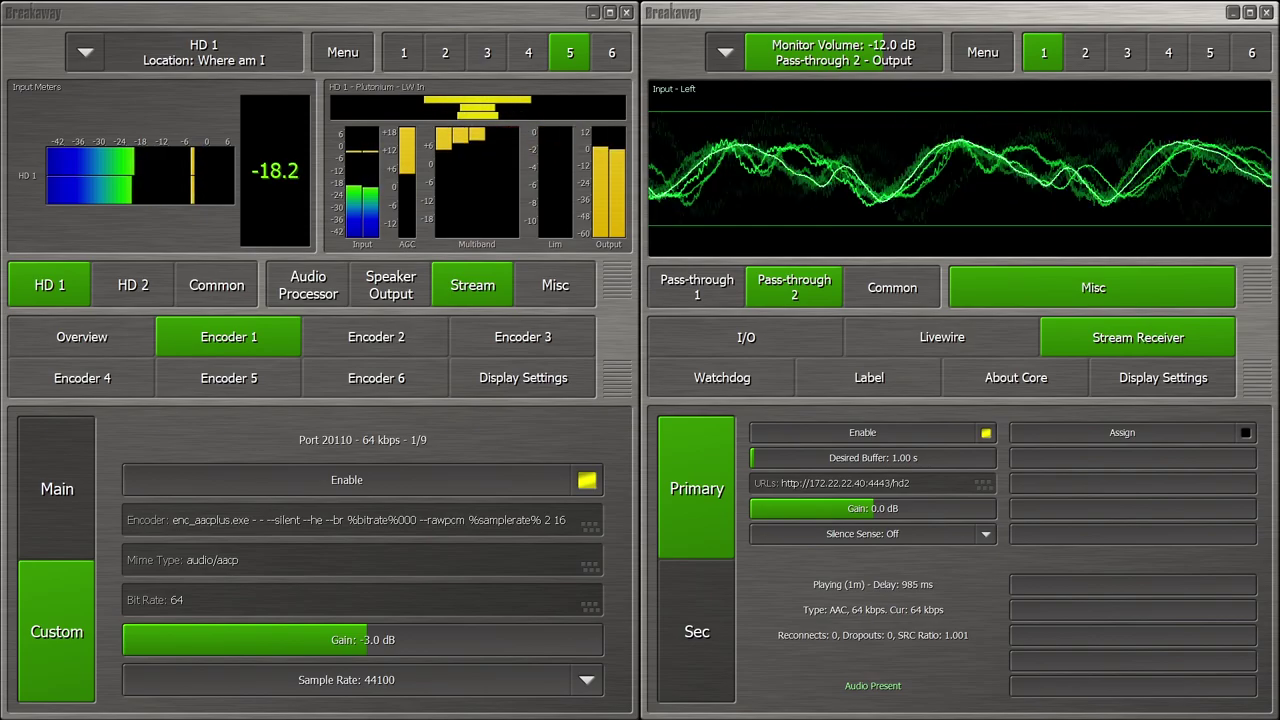
click(727, 303)
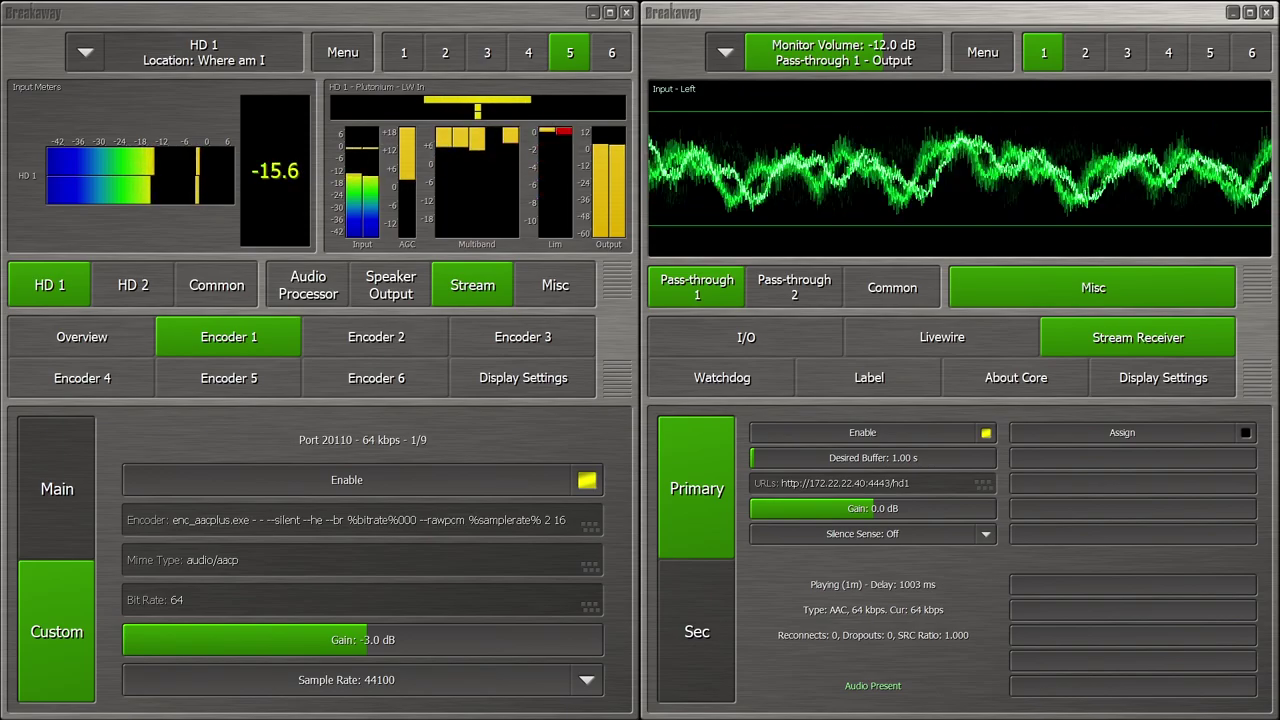
Monitor Pass-through 2 and review Encoder 2's custom settings before returning to Encoder 1
click(764, 293)
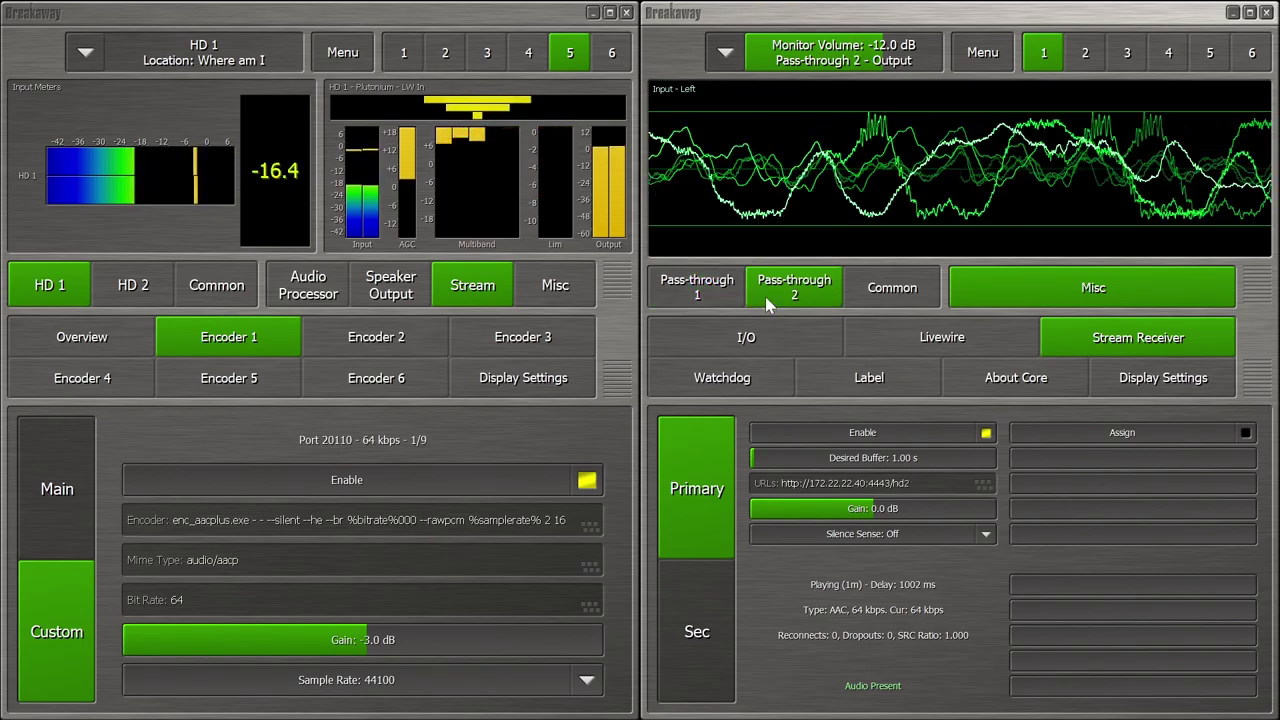
click(395, 336)
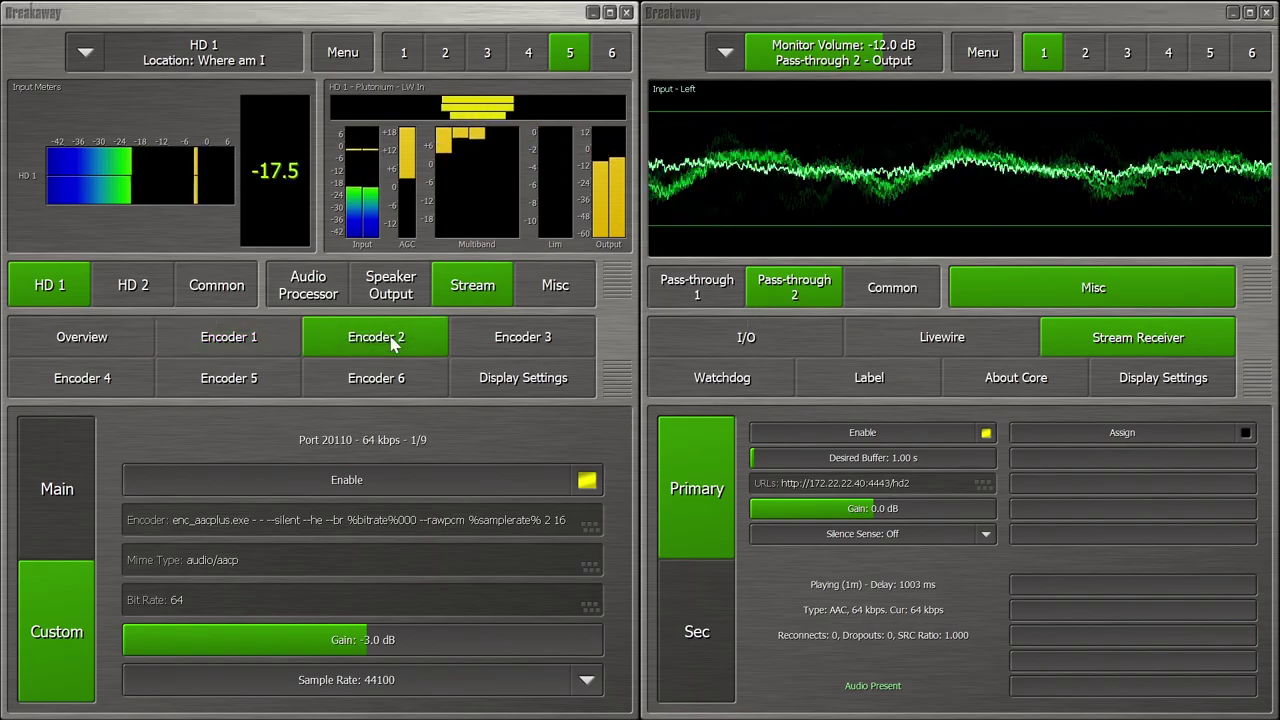
click(62, 650)
click(23, 495)
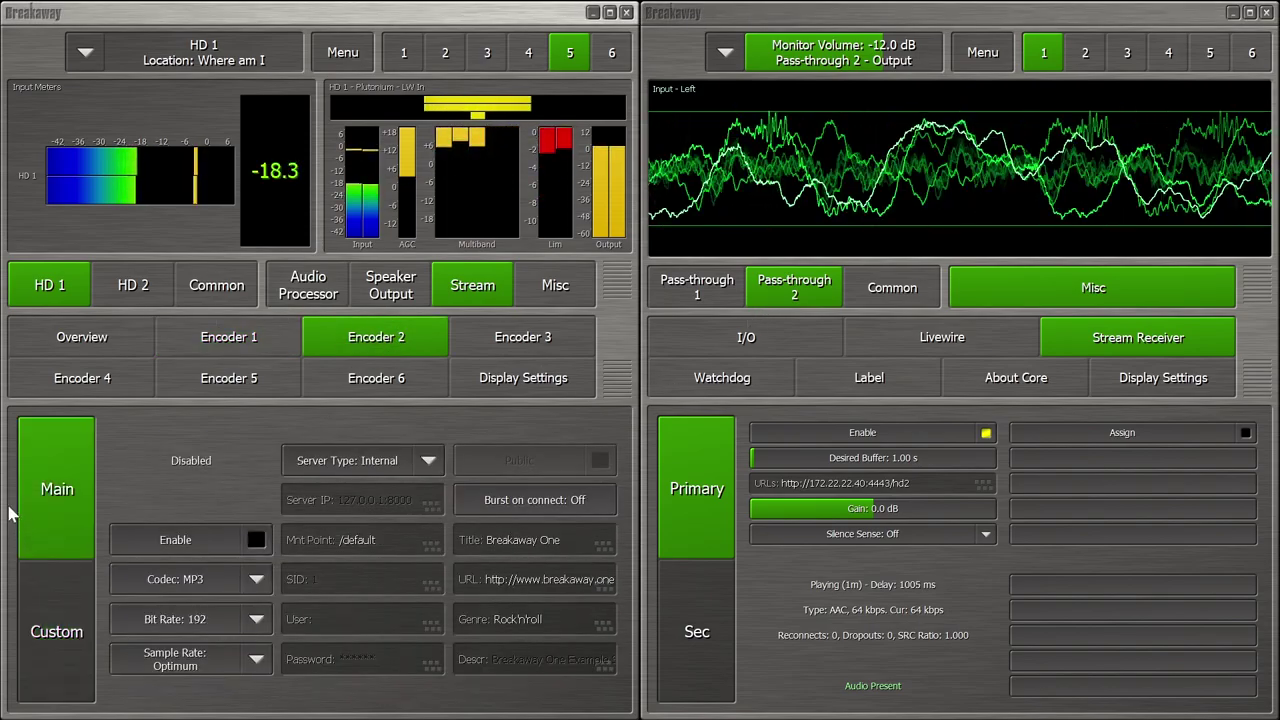
click(193, 352)
Check HD 2 Encoder 1's 0.0 dB custom gain, monitor Pass-through 1, and return to HD 1
click(135, 300)
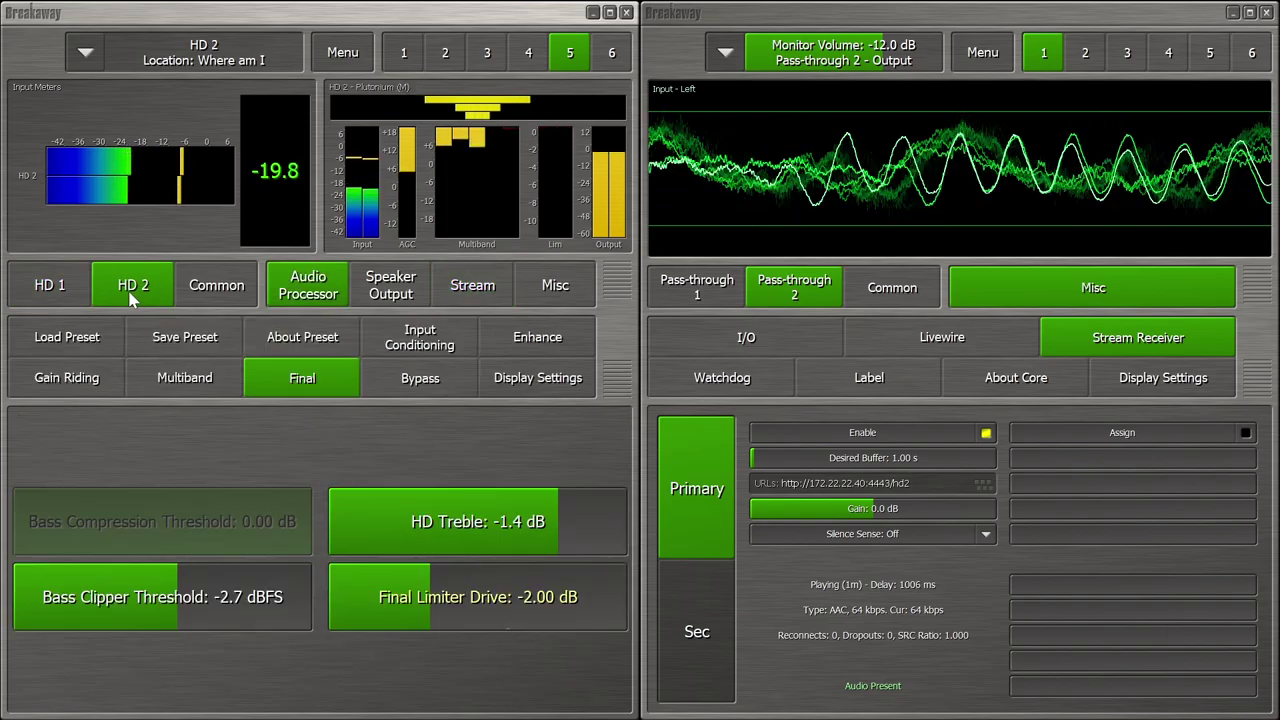
click(476, 290)
click(225, 337)
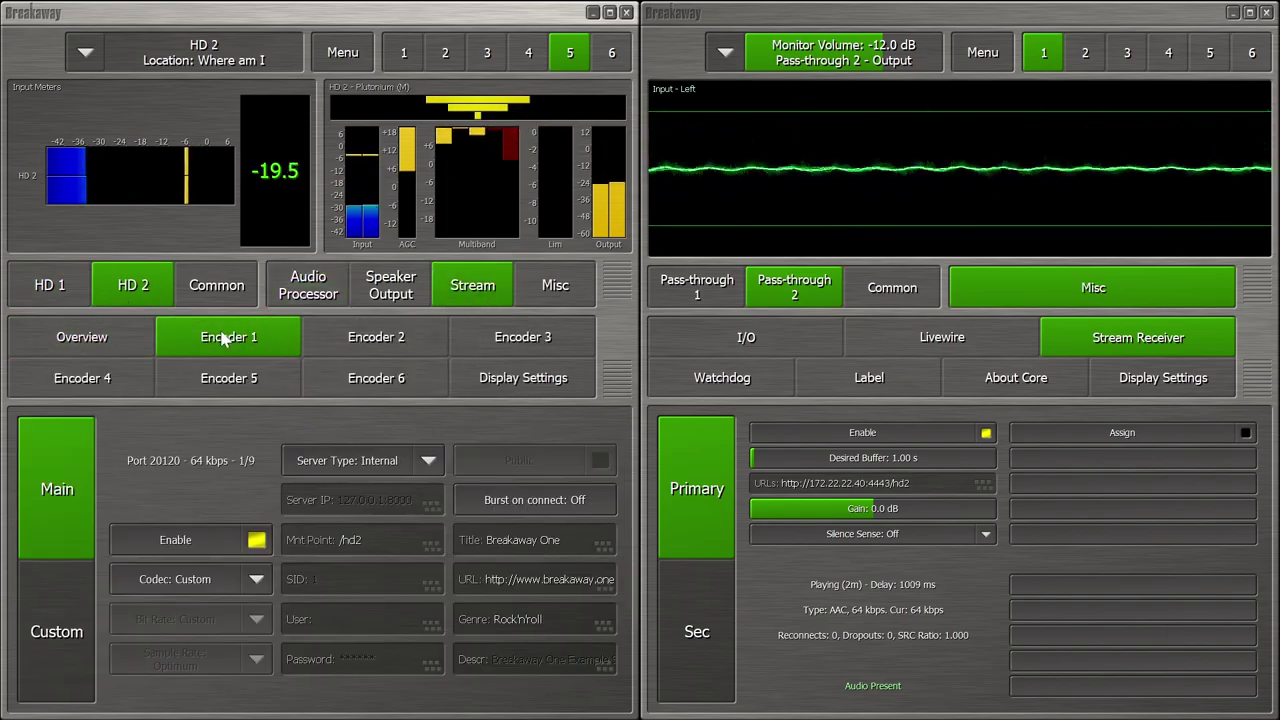
click(59, 643)
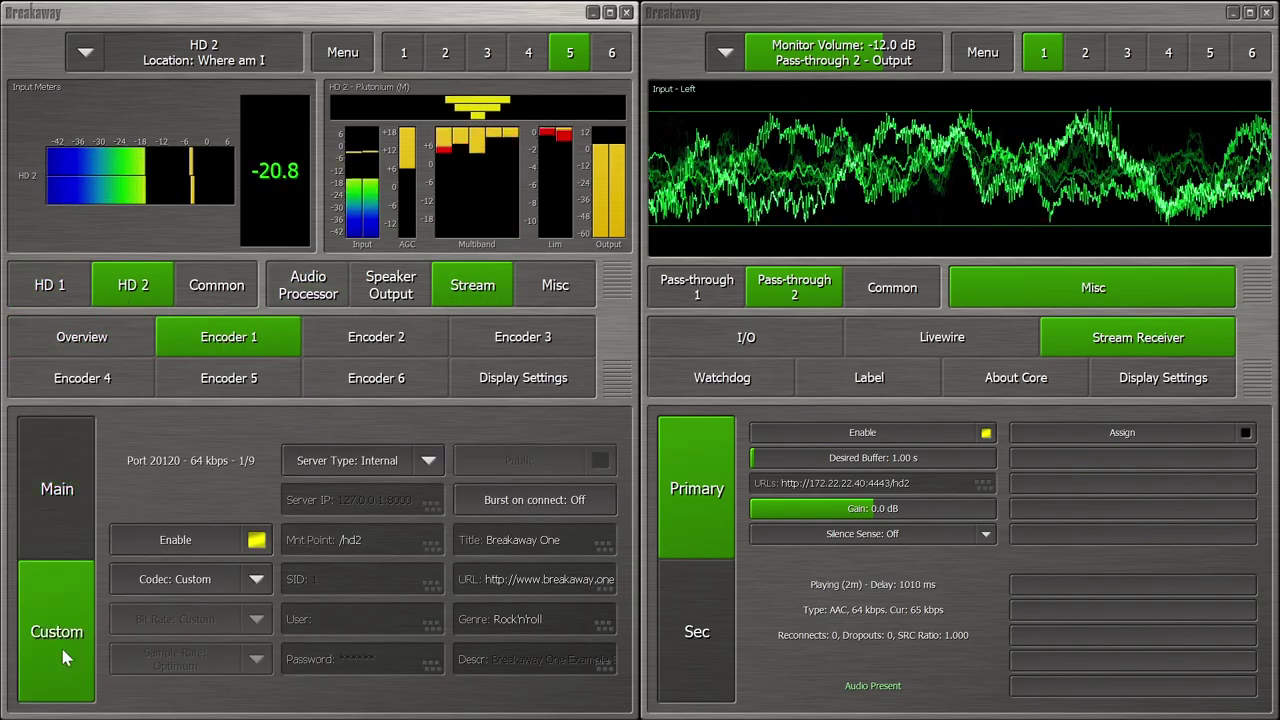
click(728, 298)
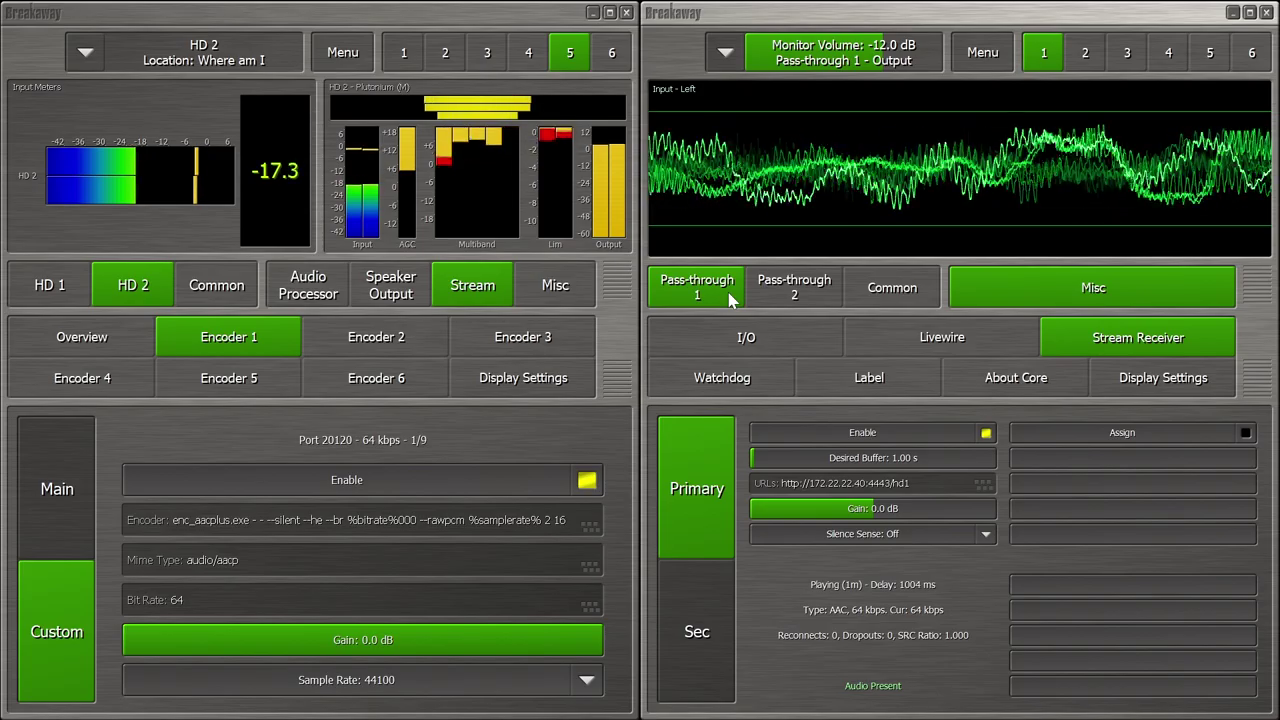
click(44, 288)
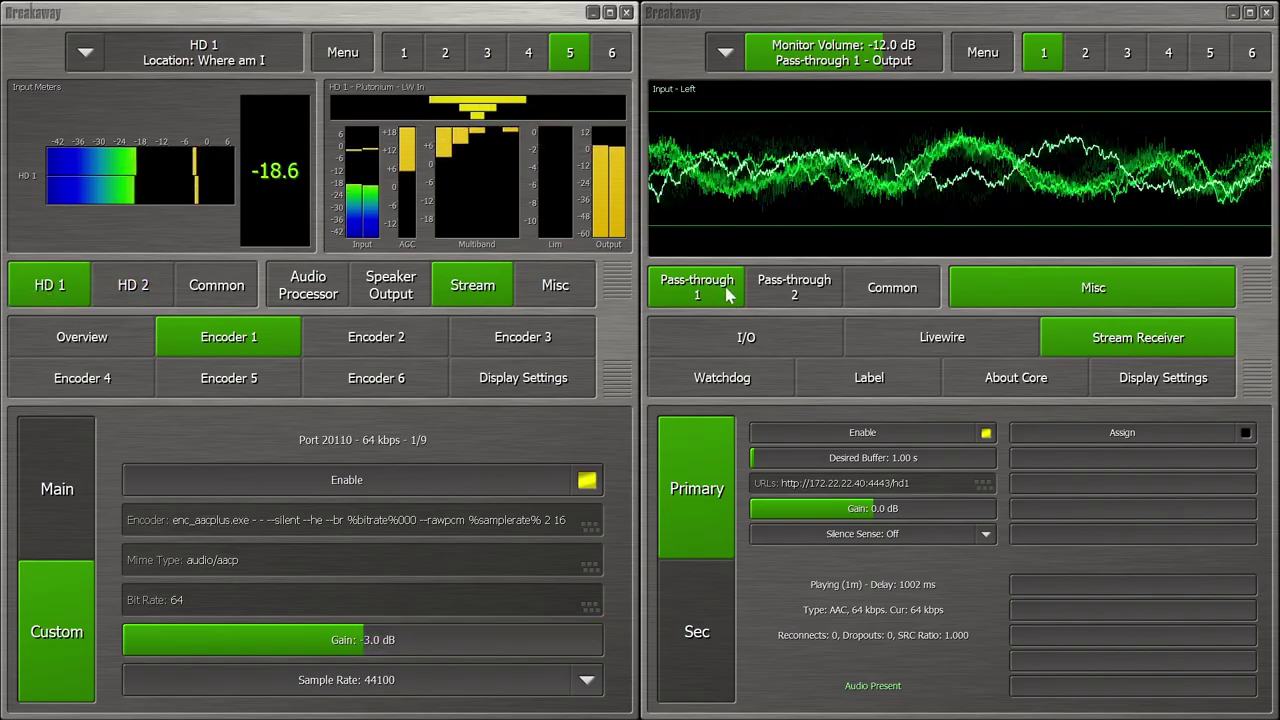